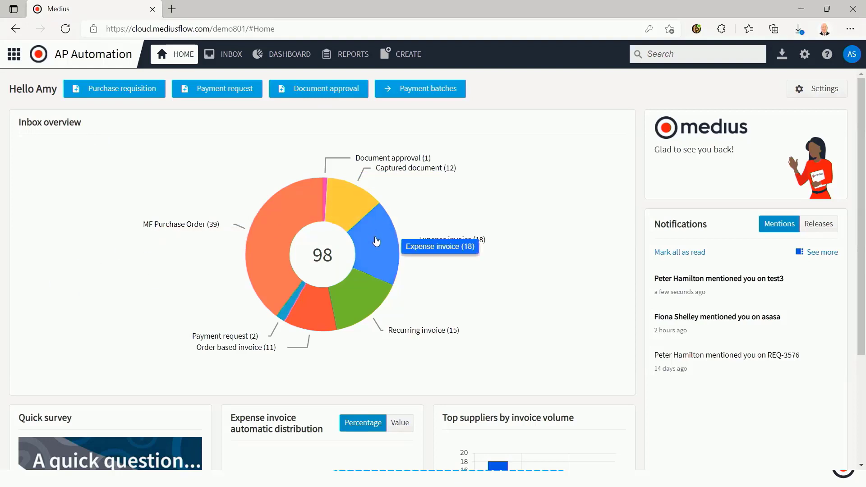
Review the home page widgets, including the top suppliers by invoice volume chart
scroll(498, 384, down, 3)
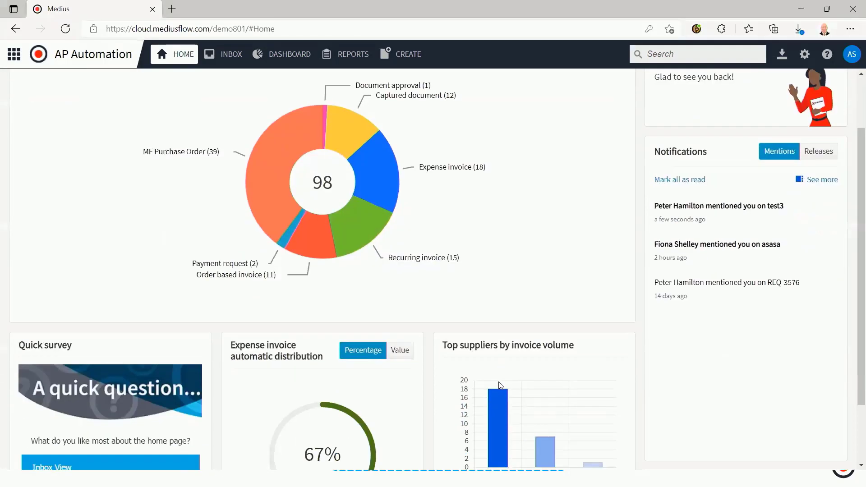
mouse_move(500, 385)
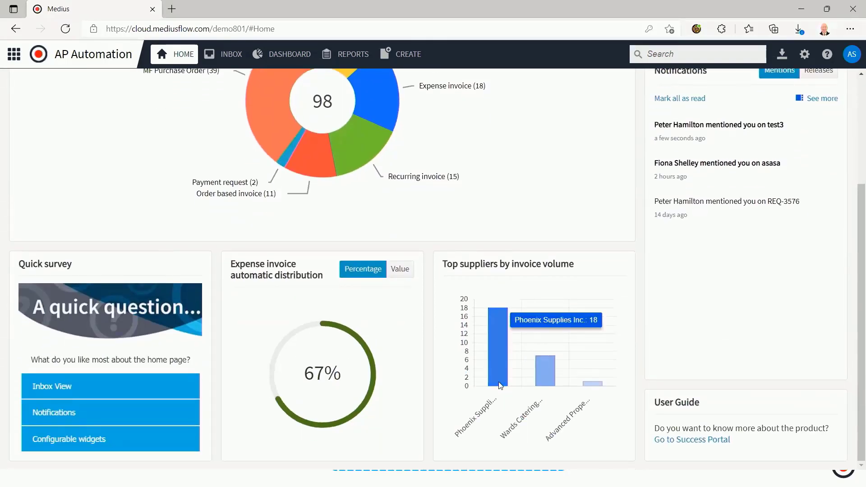
scroll(500, 384, up, 3)
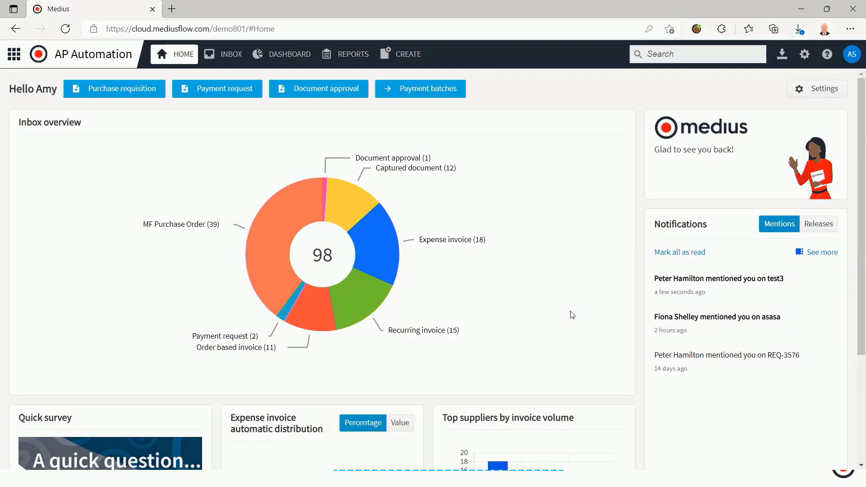
Switch to Analytics, view the overview by invoice source and by current process and handler, and open the Automation Insights report
click(17, 63)
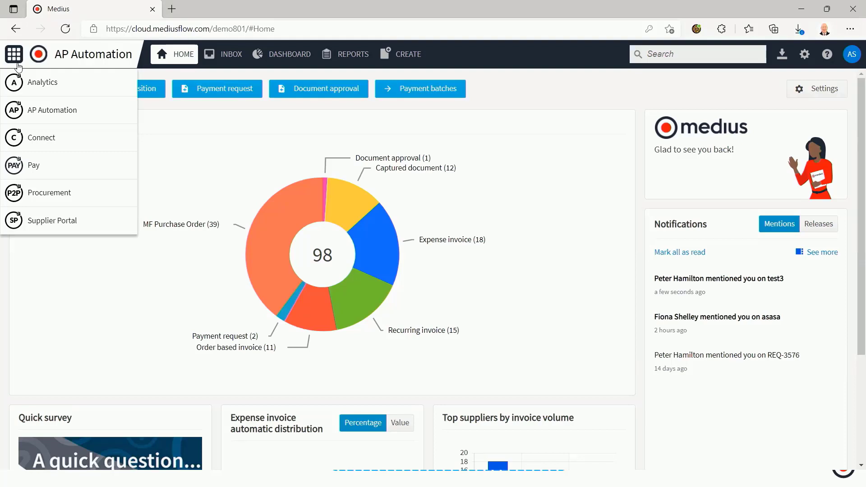
click(42, 83)
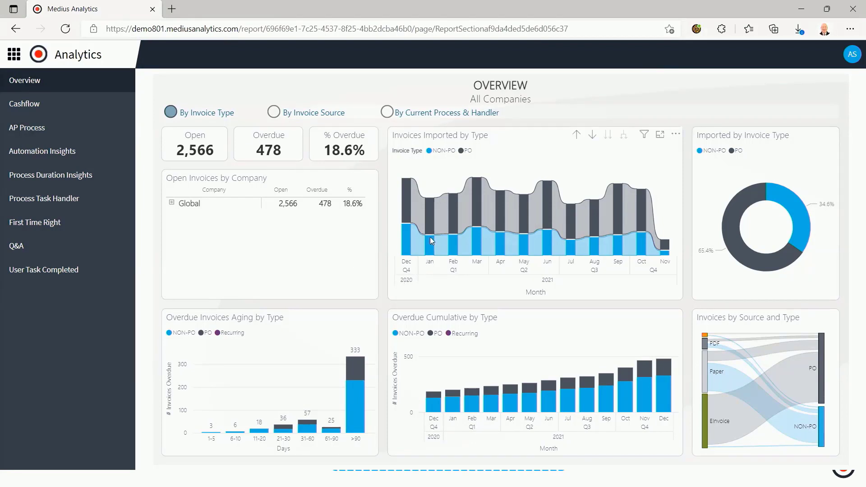
mouse_move(422, 252)
click(311, 116)
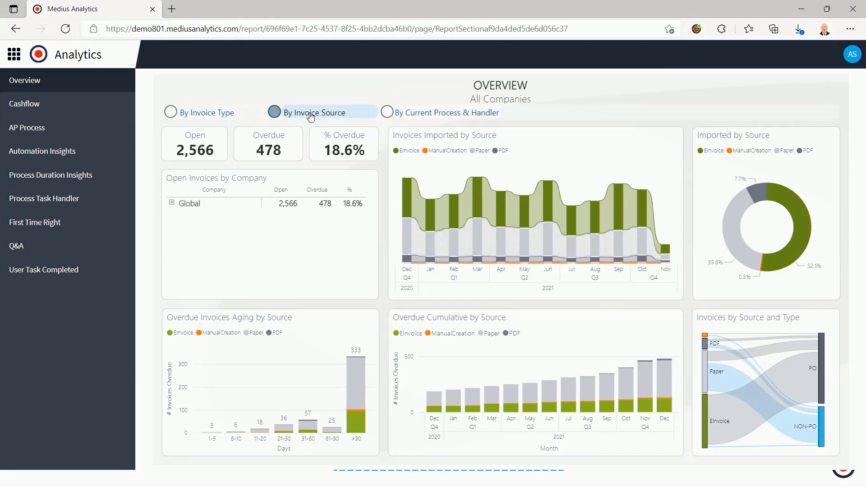
click(419, 114)
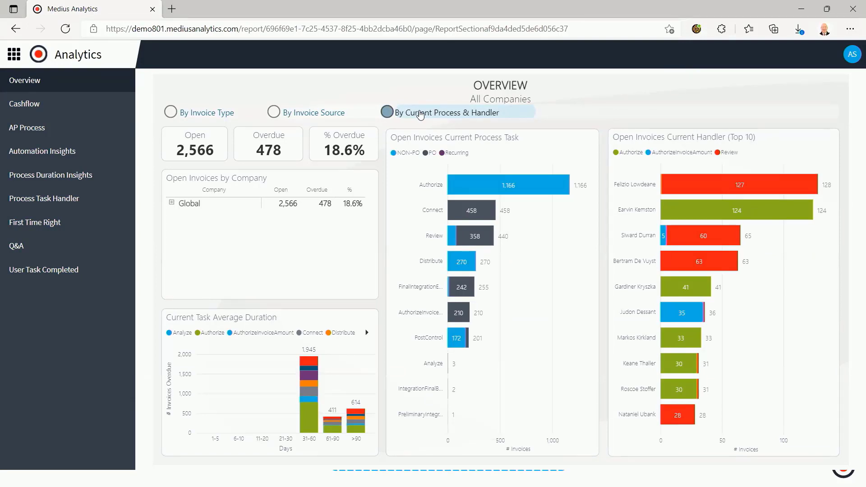
click(63, 153)
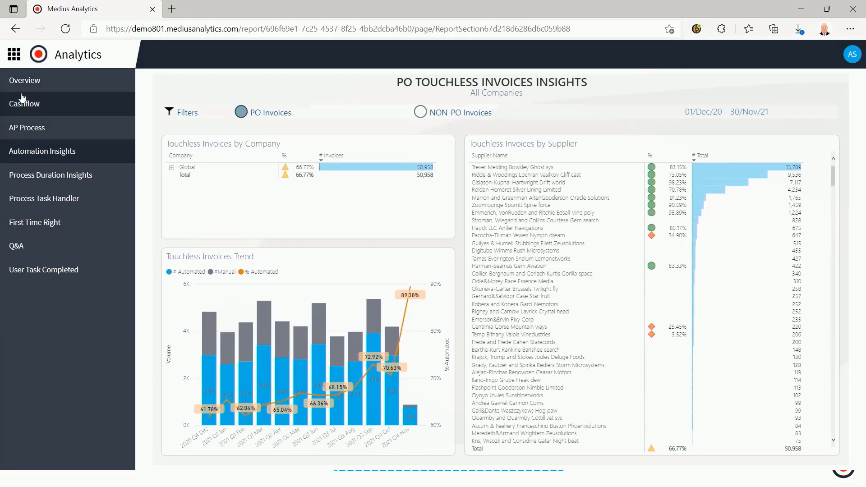
Filter the Cashflow report to the company Acme Europe and examine the open invoice amount and days payable outstanding charts
click(31, 106)
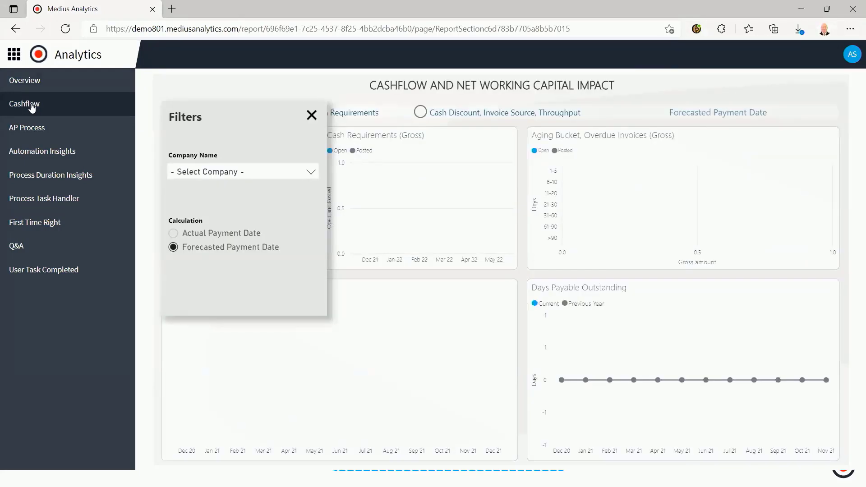
click(235, 173)
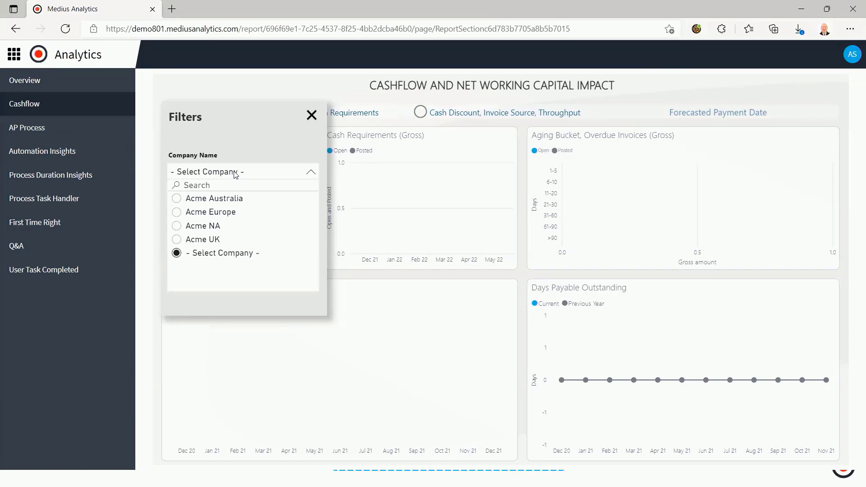
click(176, 212)
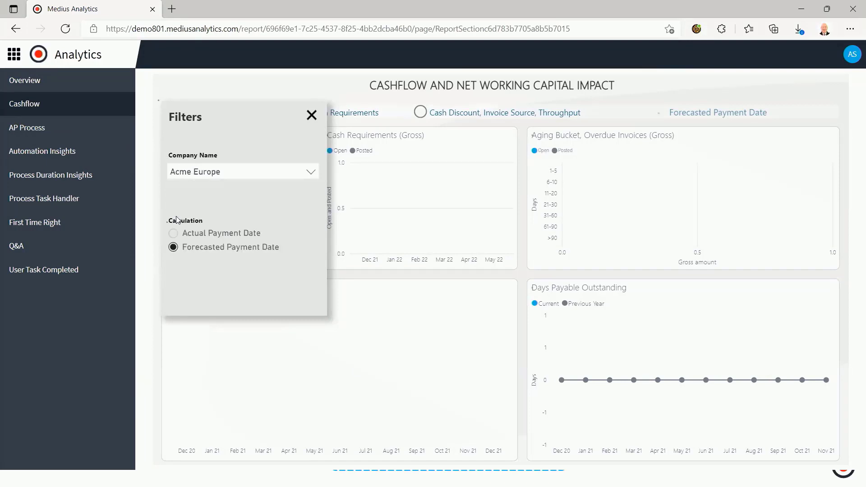
click(312, 118)
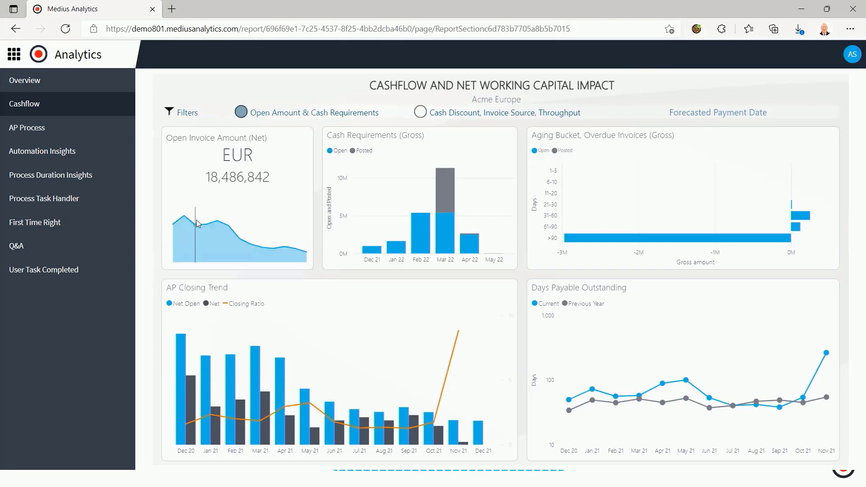
mouse_move(197, 230)
mouse_move(609, 359)
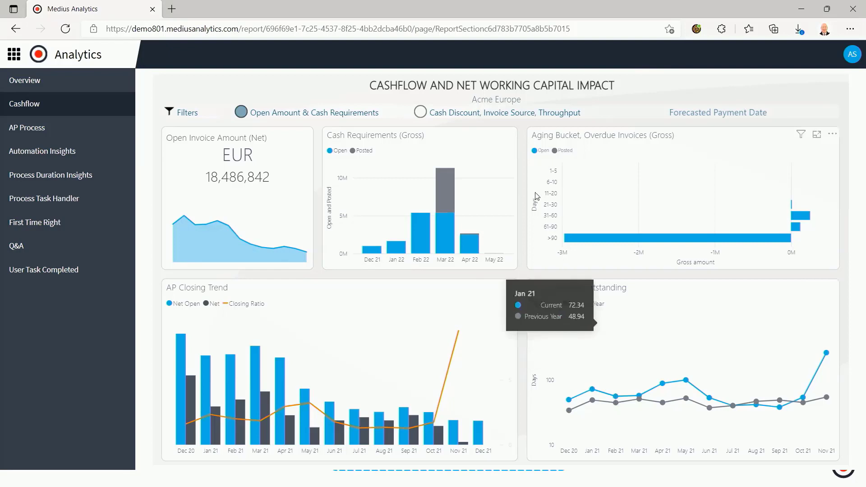
Show the report's cash discount, invoice source and throughput view and examine the captured and missed cash discounts
click(491, 112)
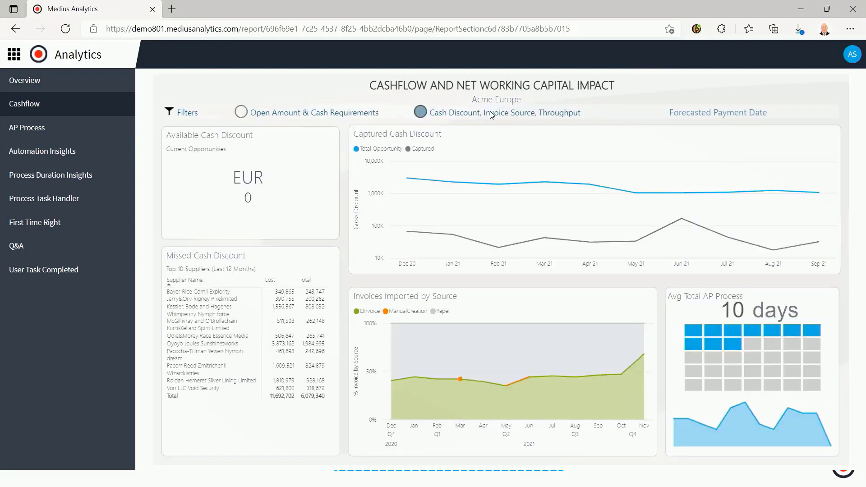
mouse_move(432, 175)
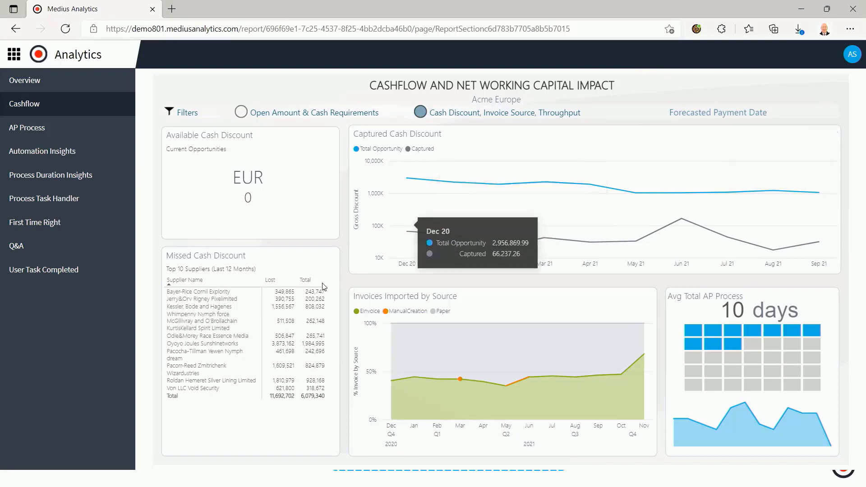
mouse_move(291, 295)
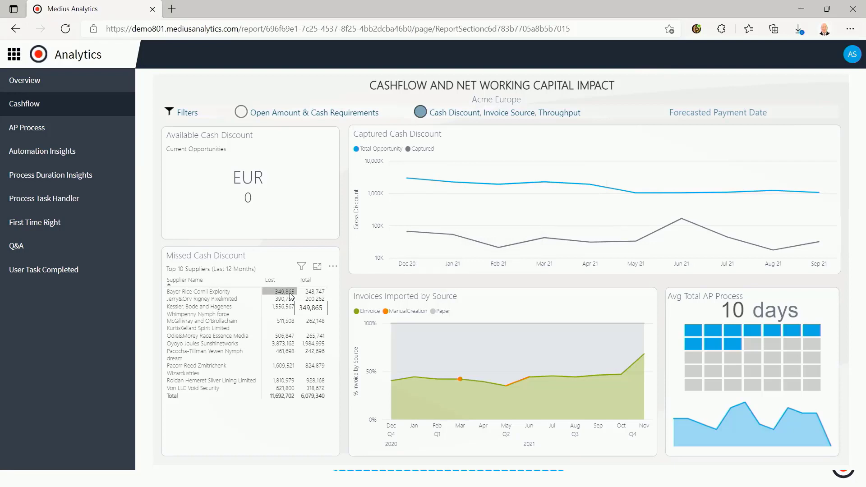
Switch to AP Automation and open the invoice inbox
click(14, 58)
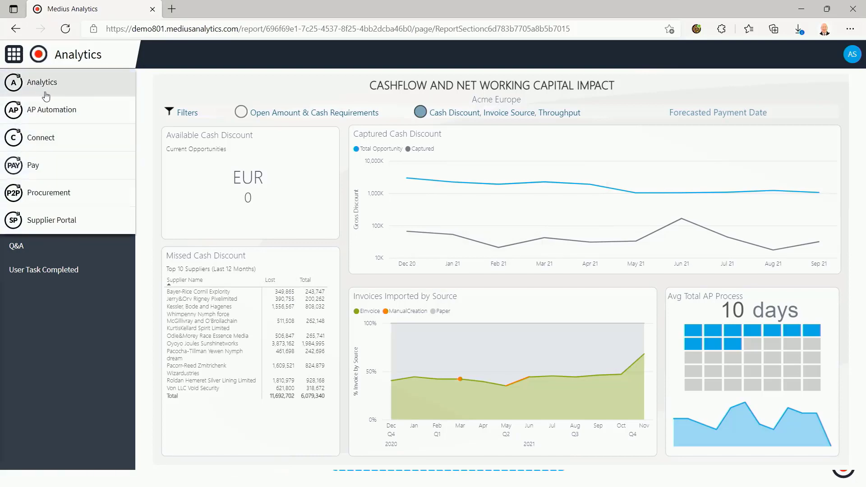
click(50, 112)
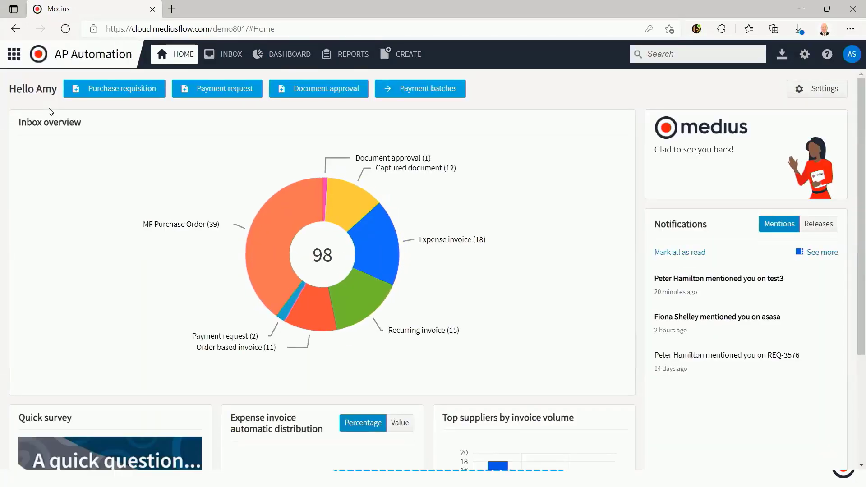
click(230, 57)
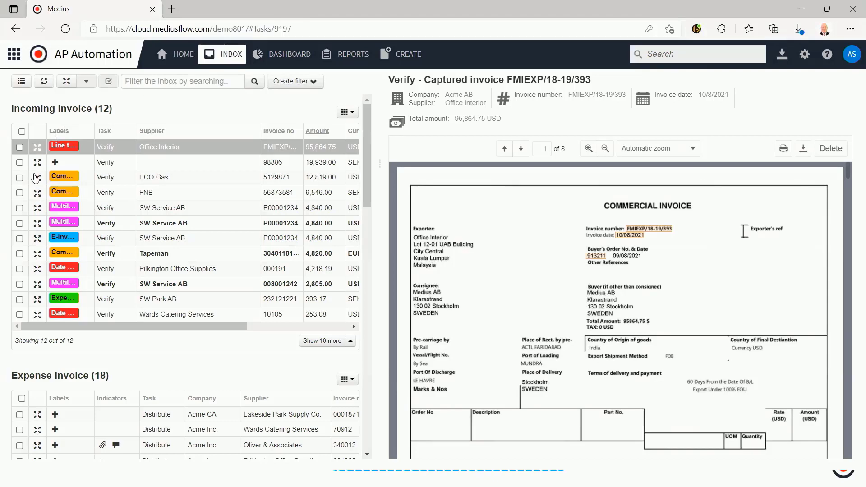
Open the ECO Gas incoming invoice in full screen, review its captured line items and return to the inbox
click(37, 180)
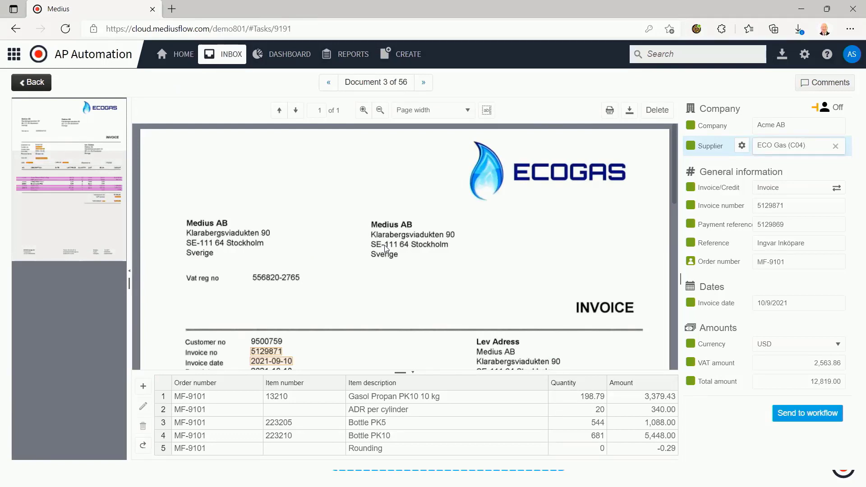
scroll(387, 249, down, 2)
scroll(387, 249, down, 2)
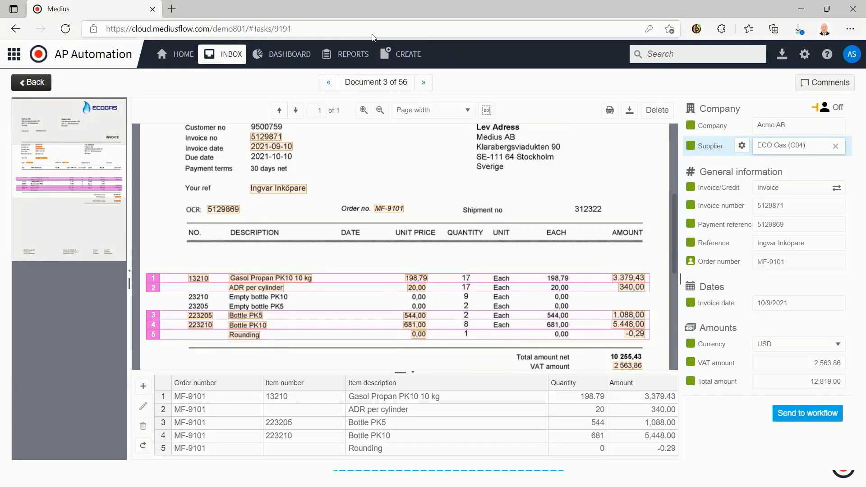
click(31, 82)
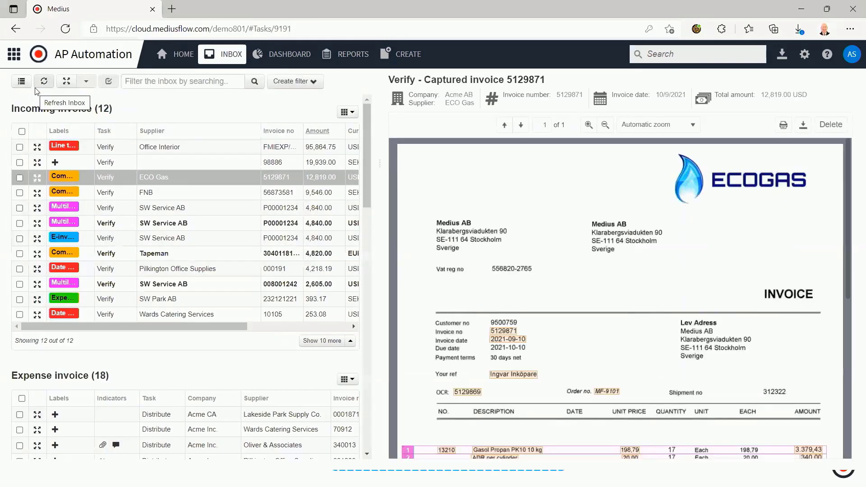
Open the FNB incoming invoice in full screen and review its captured lines and the supplier's touchless automation and field settings
click(37, 192)
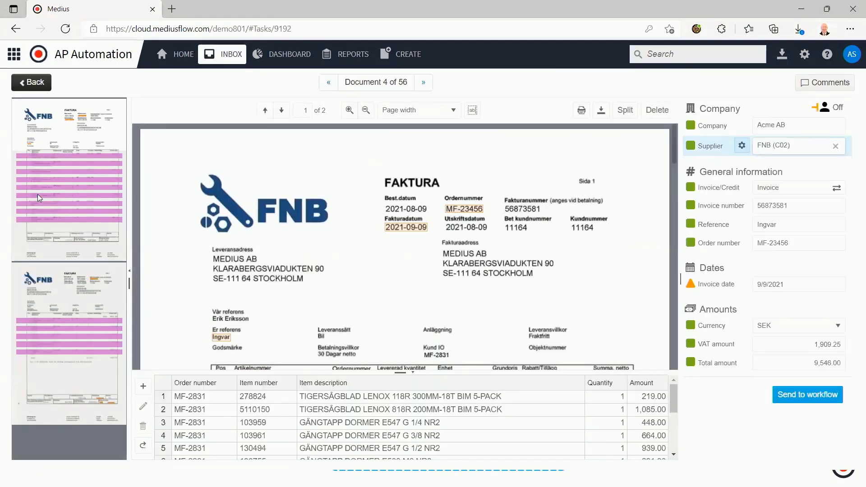
scroll(312, 234, down, 3)
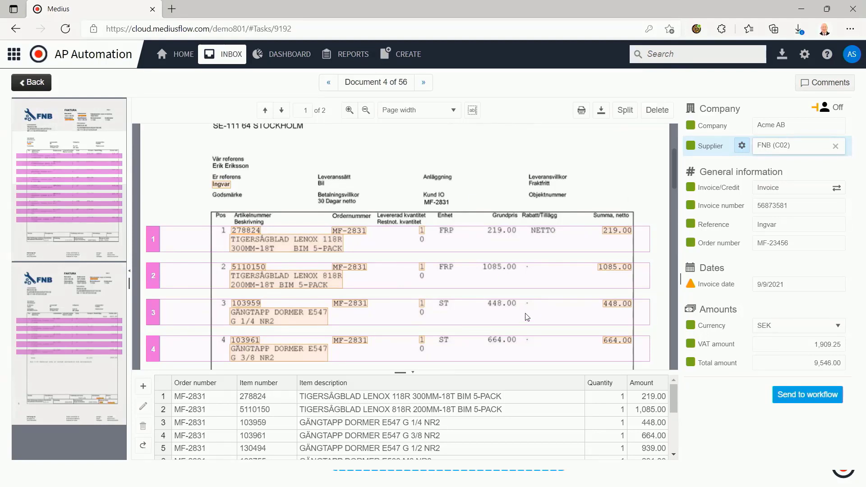
click(746, 149)
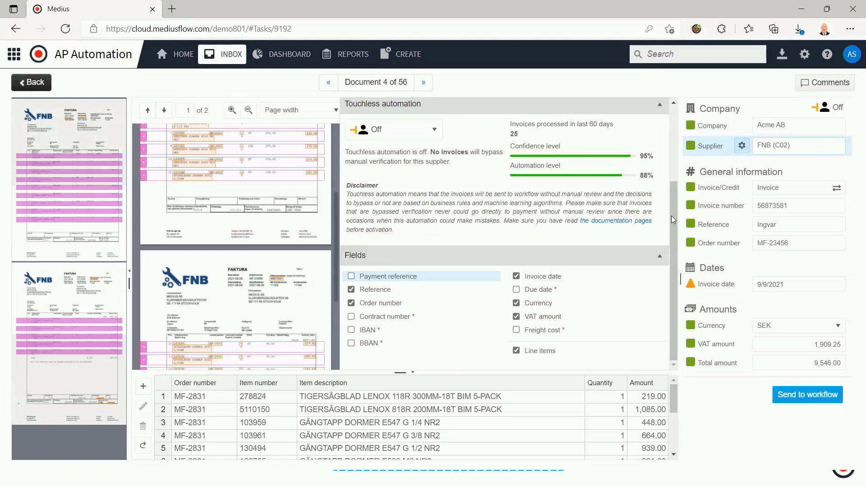
drag(672, 228, 674, 155)
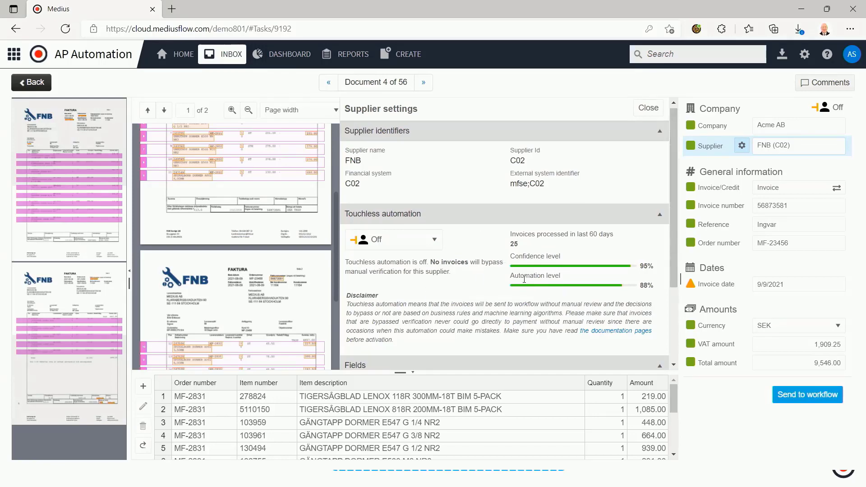
click(648, 108)
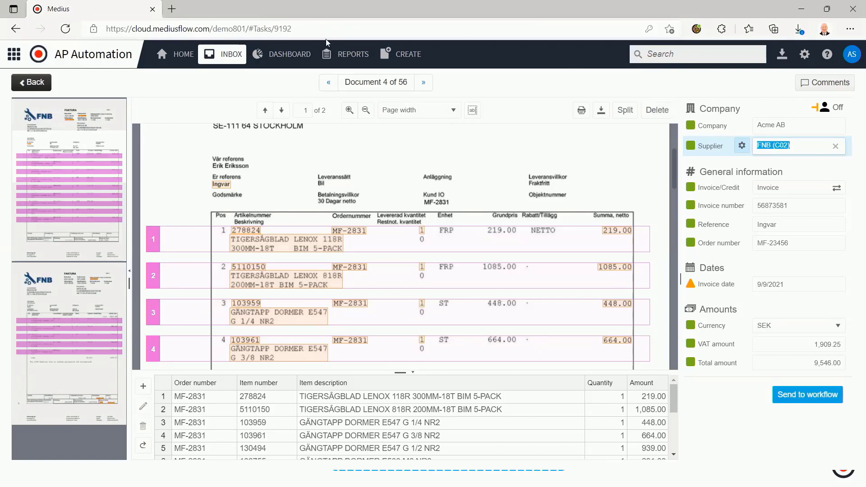
Return to the inbox and open the Wards Catering Services expense invoice in full screen
click(223, 55)
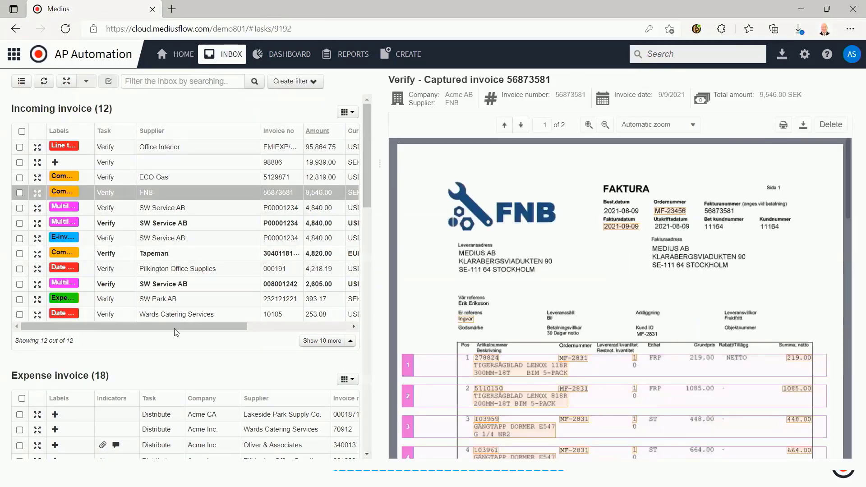
scroll(176, 331, down, 4)
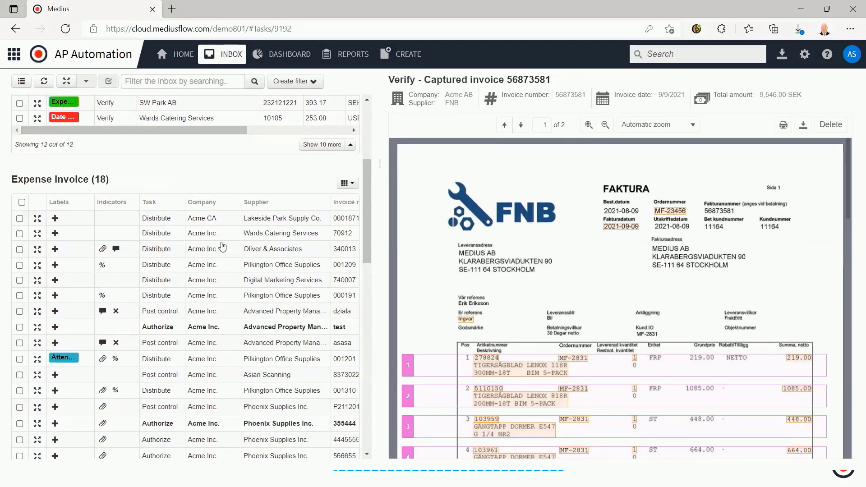
click(39, 237)
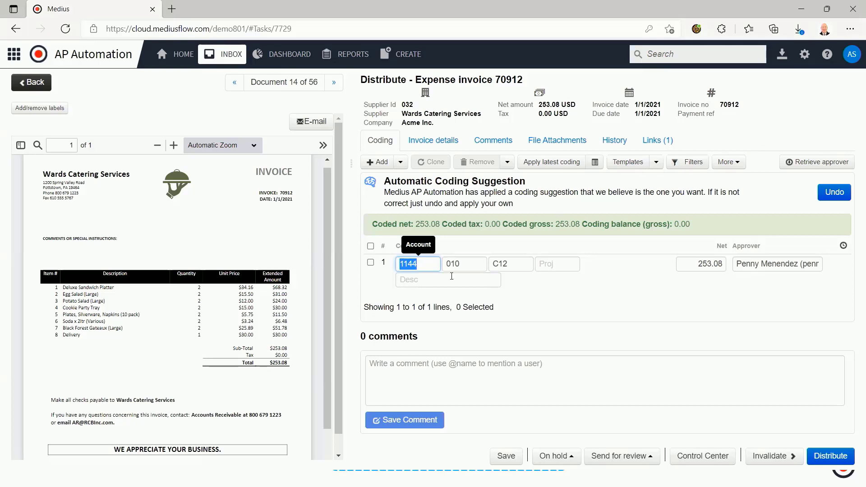
Inspect the account, department, cost center and project fields of the invoice's suggested coding line
click(468, 265)
click(522, 264)
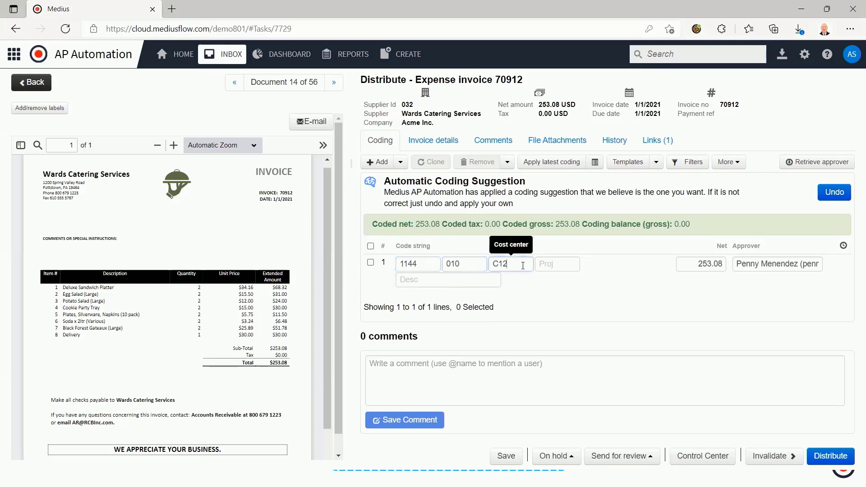
click(563, 265)
click(426, 267)
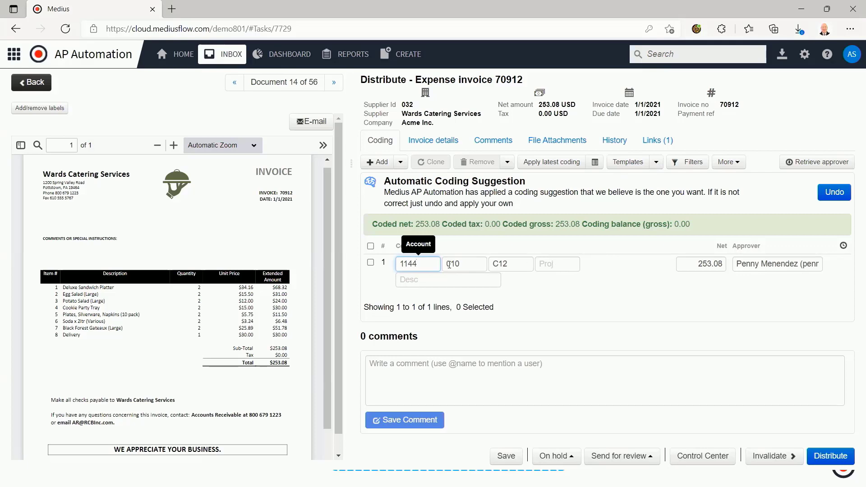
Revert the automatic coding suggestion and search for an account by the number 46 and the word "catering"
click(833, 193)
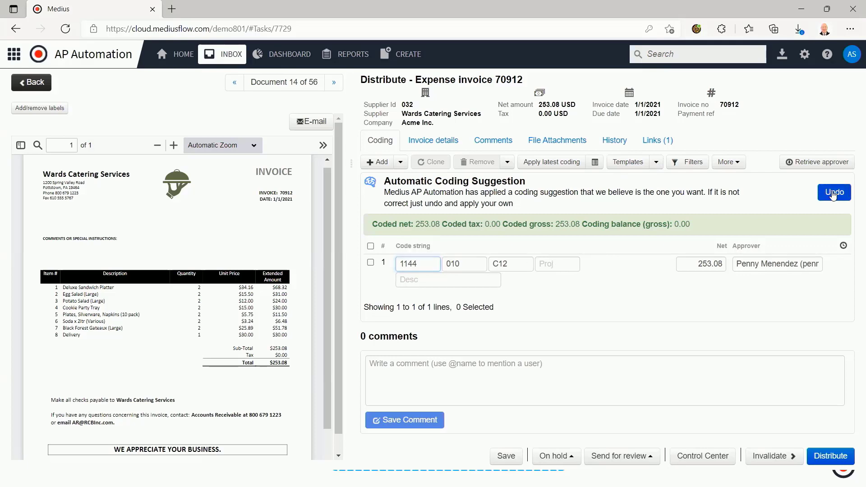
click(415, 254)
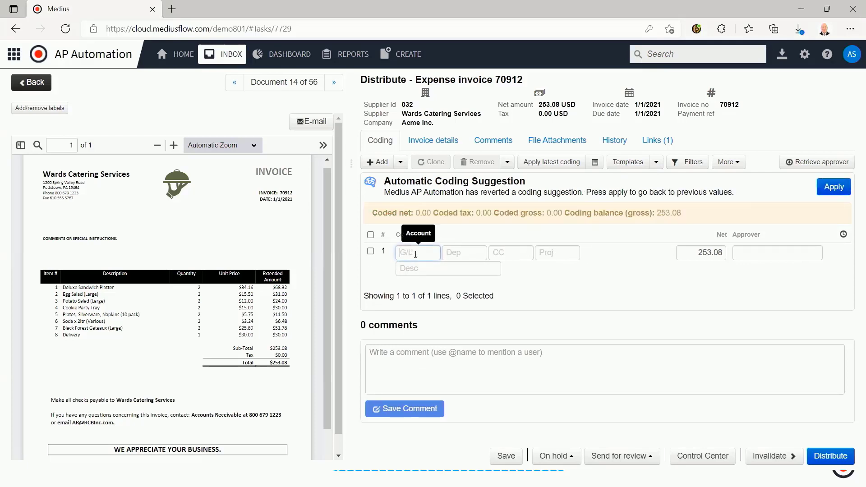
text(46)
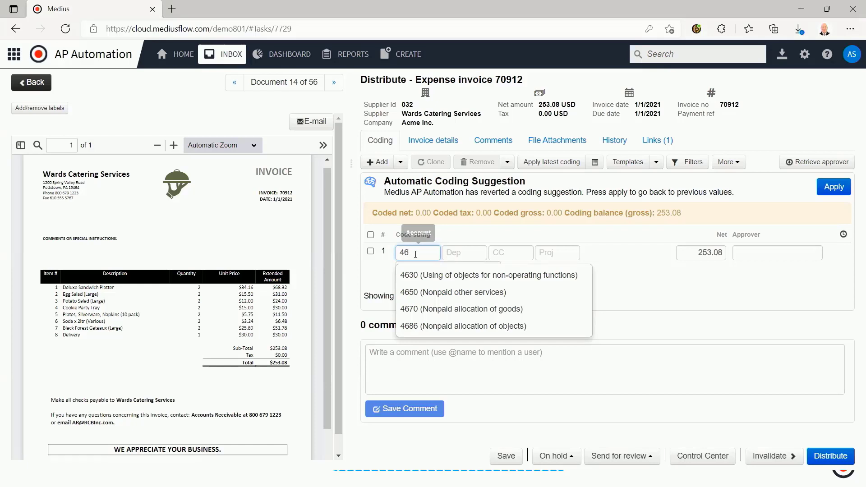
key(BackSpace)
key(BackSpace)
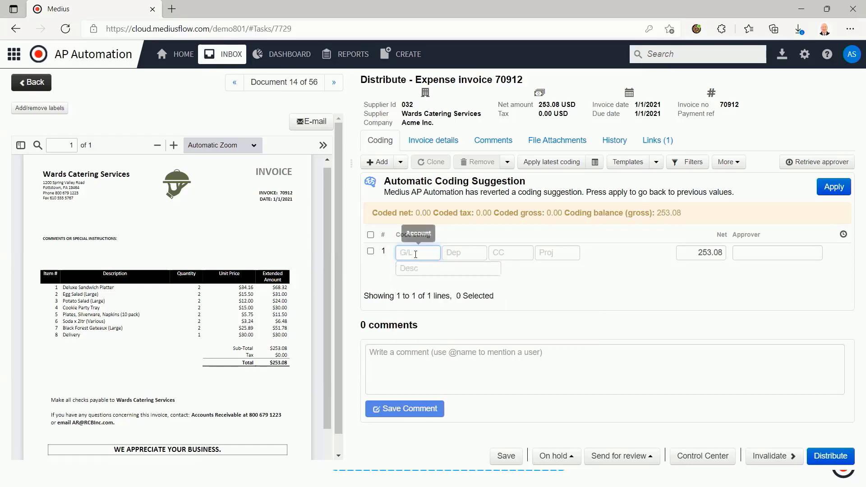
text(catering)
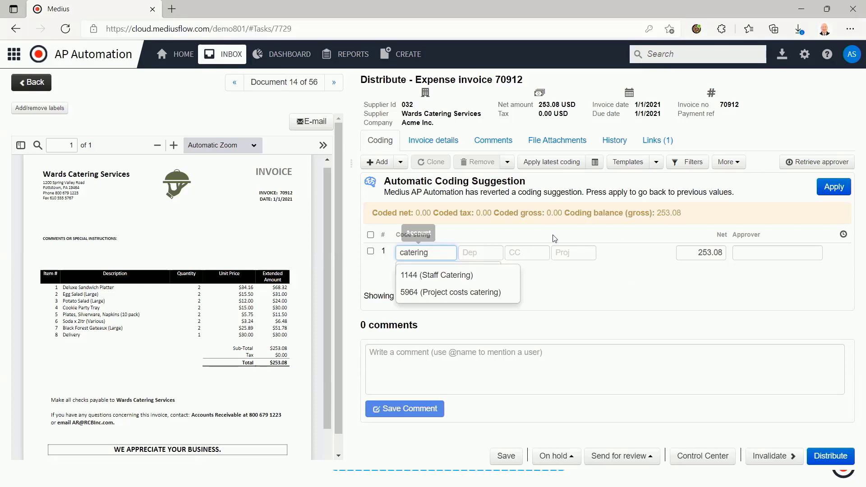
click(529, 236)
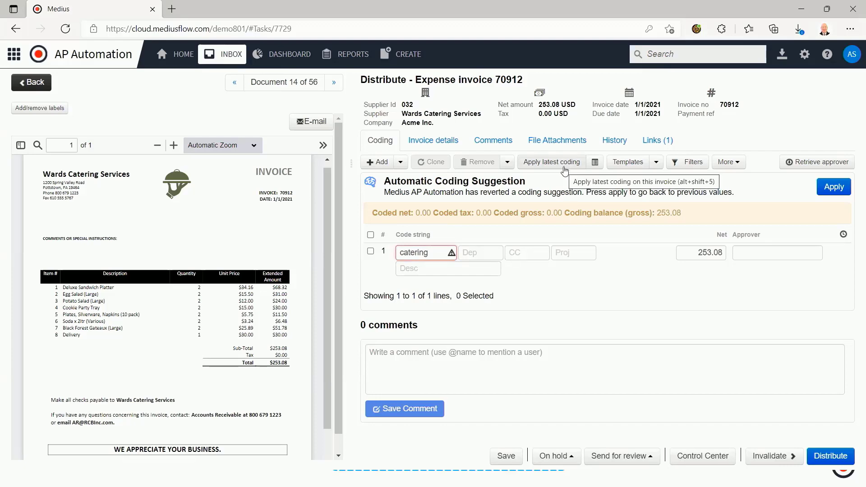
Review the recent coding on Wards Catering Services invoices, including the selectable source invoices, without applying any of it
click(596, 164)
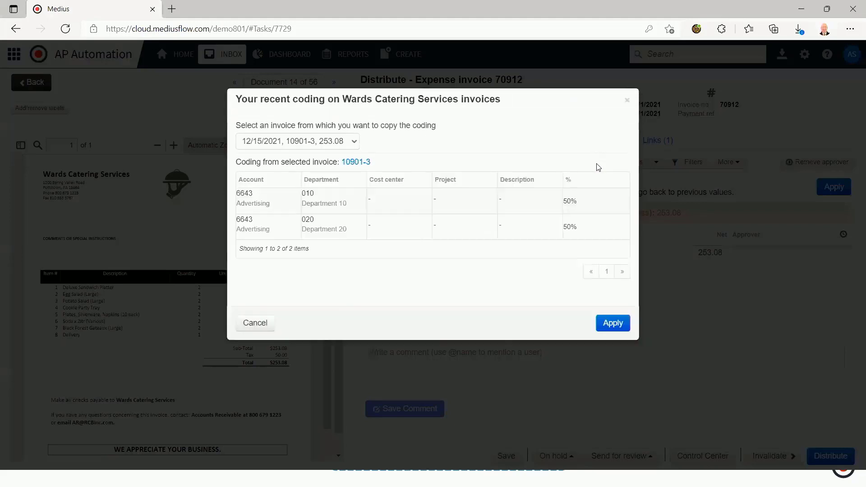
click(354, 142)
click(431, 150)
click(626, 101)
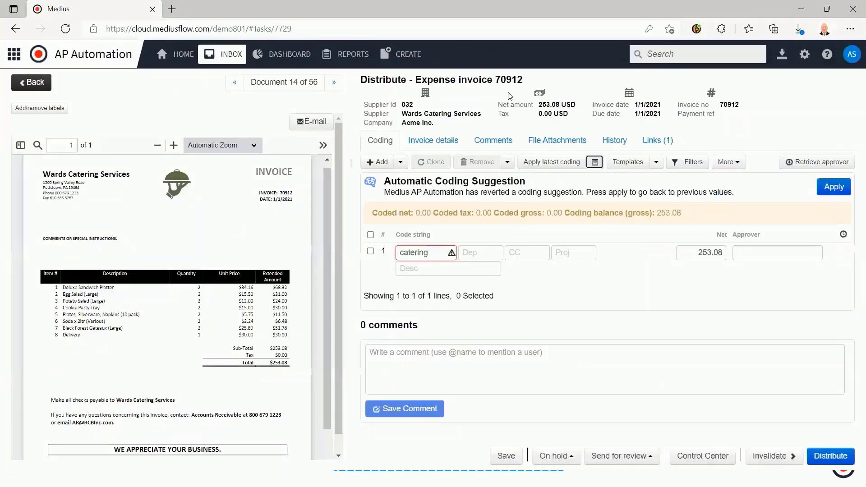
Clear the account entry on the coding line and reapply the automatic coding suggestion
double_click(438, 256)
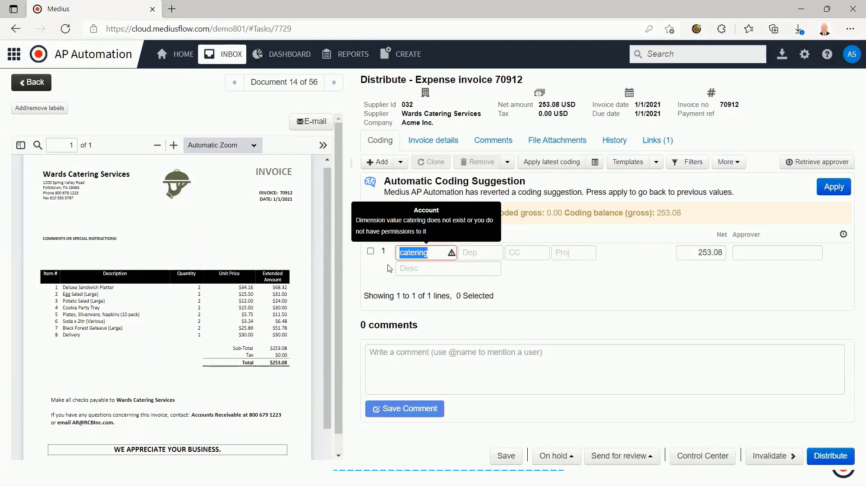
key(BackSpace)
click(832, 189)
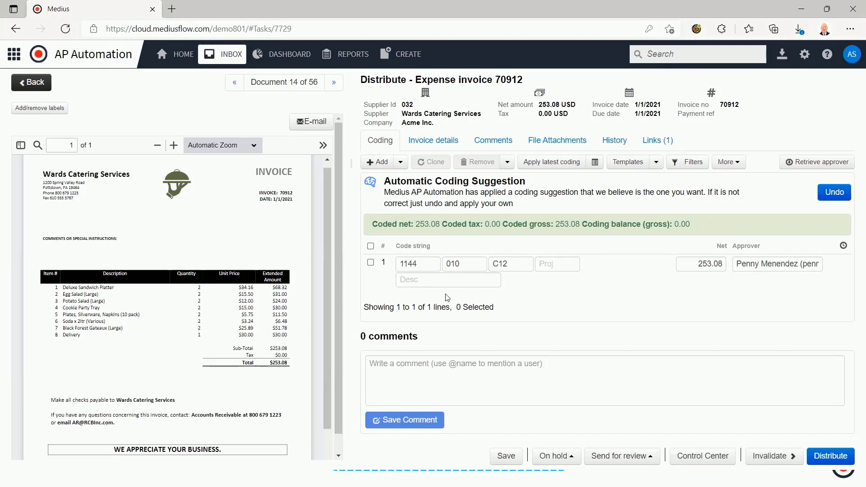
Add and save a comment reading "Comment" on the Wards Catering Services expense invoice
mouse_move(418, 264)
mouse_move(472, 266)
click(526, 376)
text(Cooment)
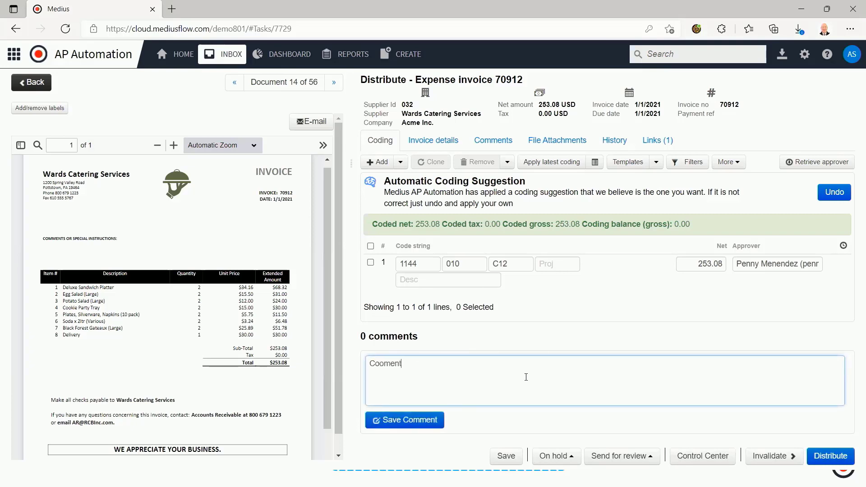
key(BackSpace)
key(BackSpace)
key(BackSpace)
text(mment)
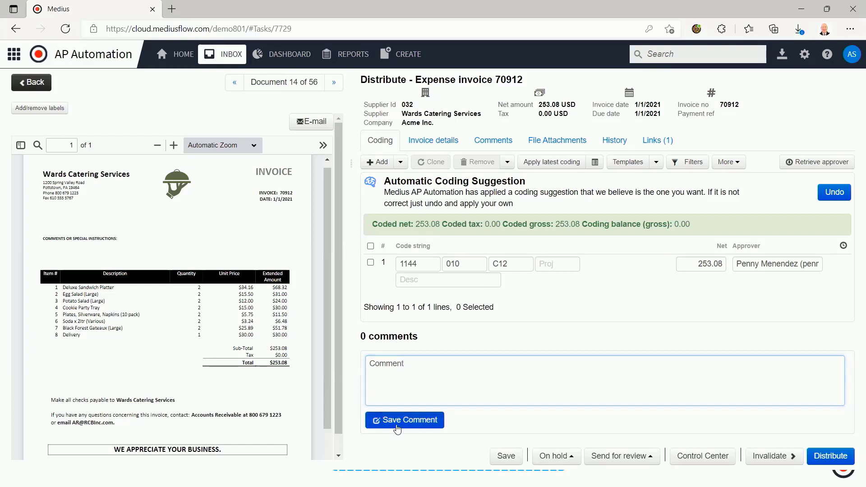
click(397, 422)
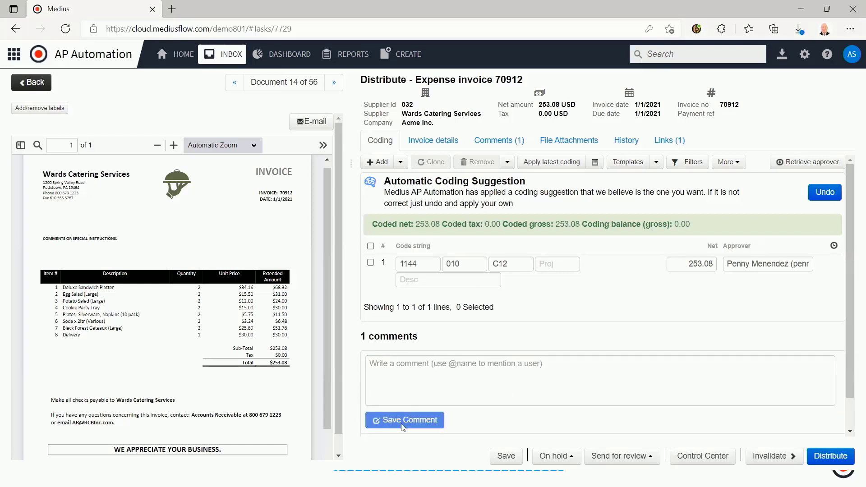
Save a comment that mentions a colleague and asks whether this was a named person's lunch, and distribute the invoice
scroll(401, 427, down, 1)
scroll(401, 424, up, 1)
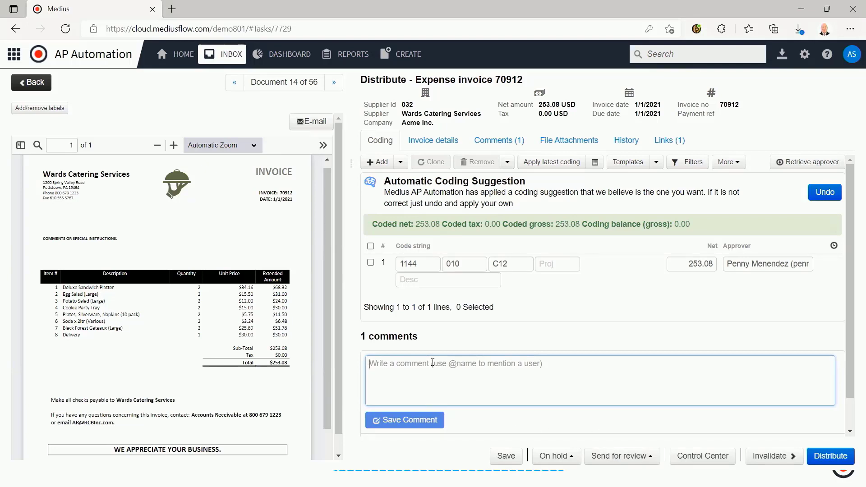
text(@)
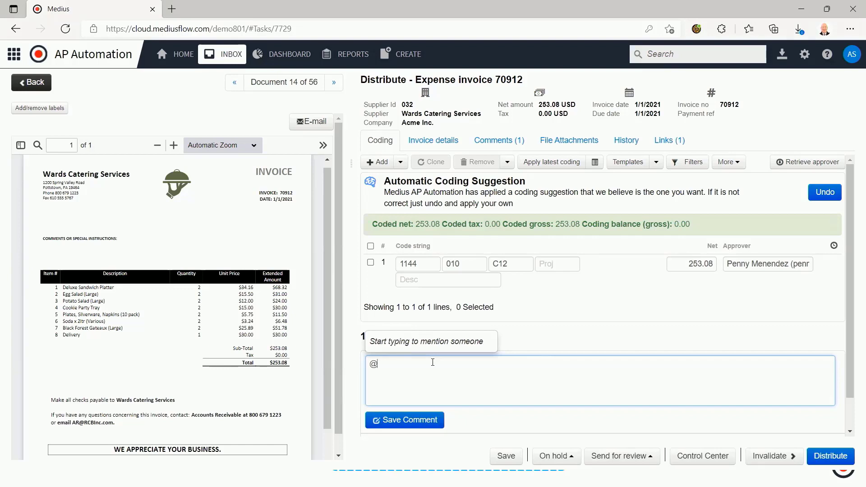
text(peter)
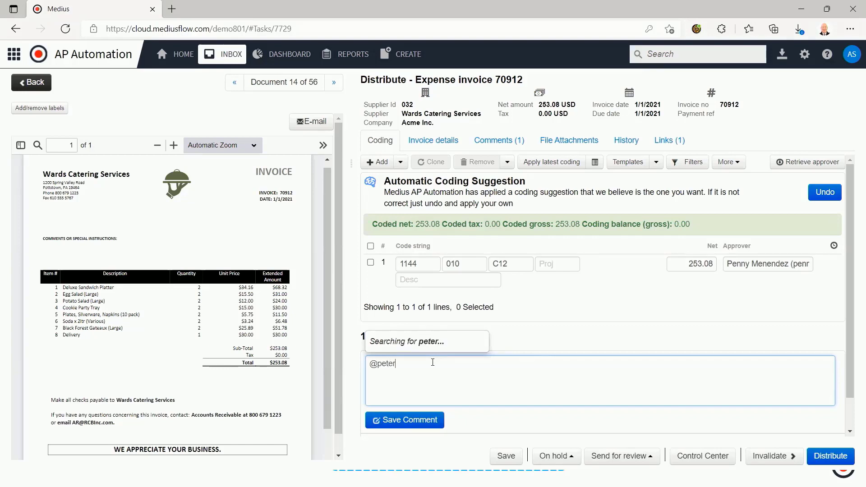
click(420, 342)
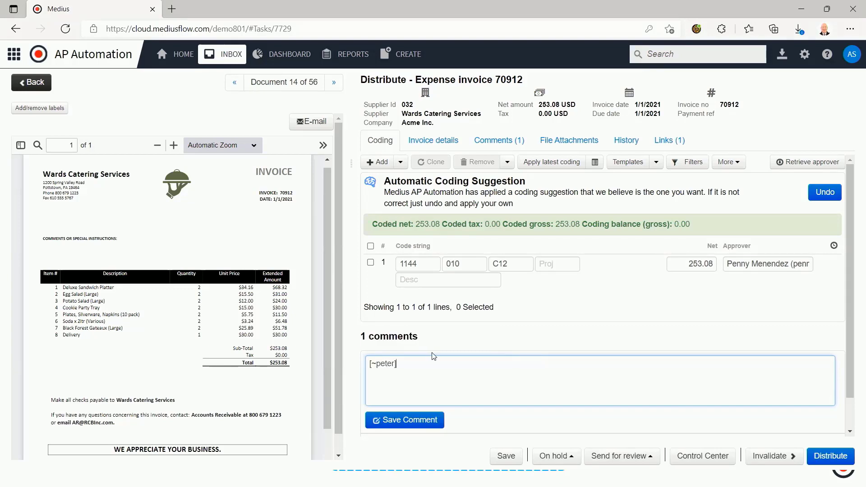
text(Was this Rich's lunch?)
click(393, 418)
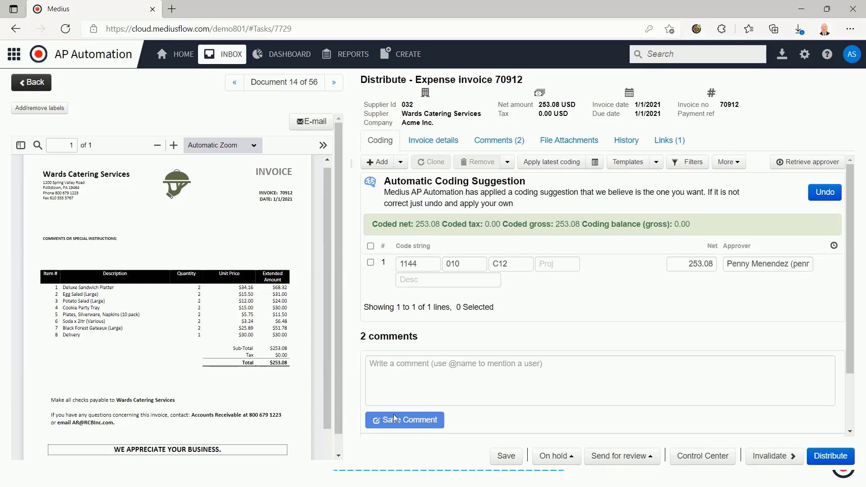
click(830, 456)
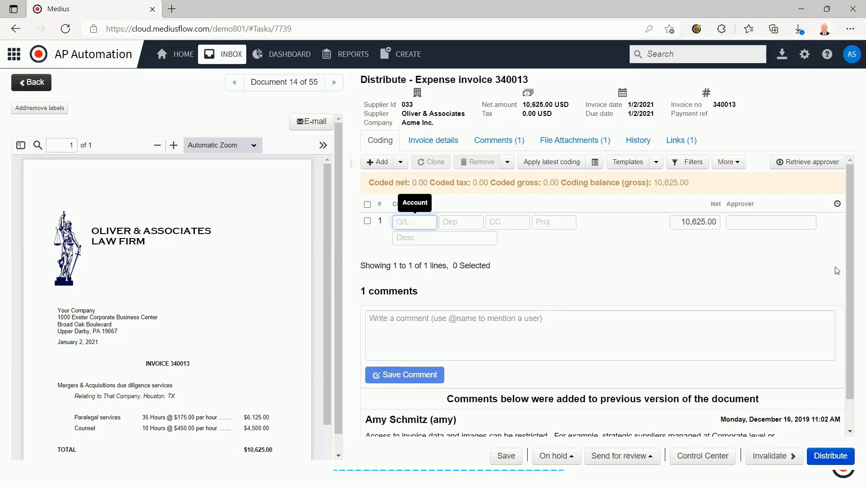
Return to the inbox and open the Kelestan order based invoice in full screen
click(216, 63)
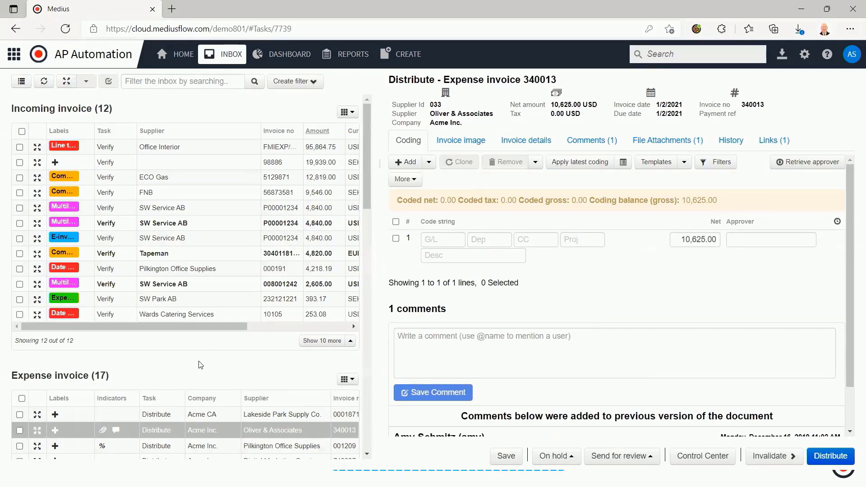
scroll(200, 364, down, 3)
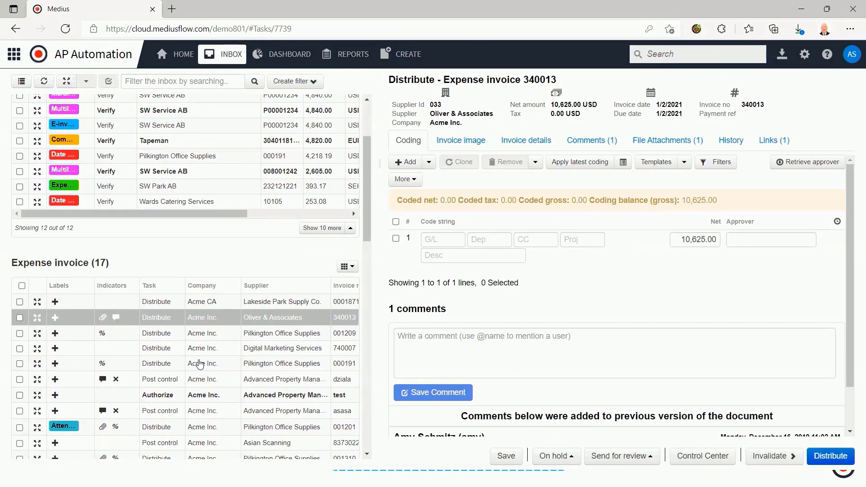
scroll(200, 364, down, 1)
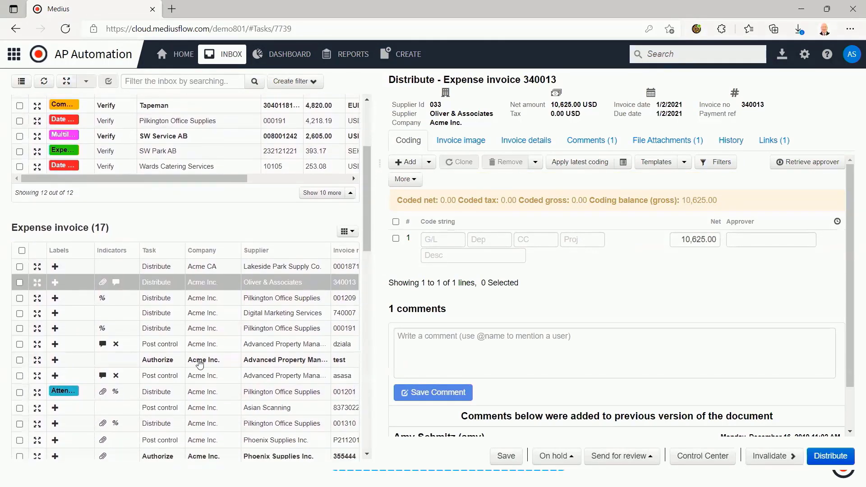
scroll(200, 364, down, 10)
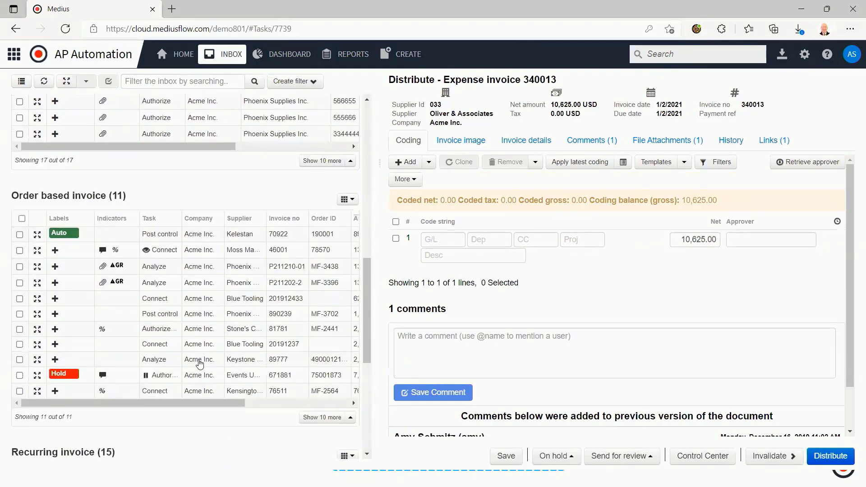
click(36, 235)
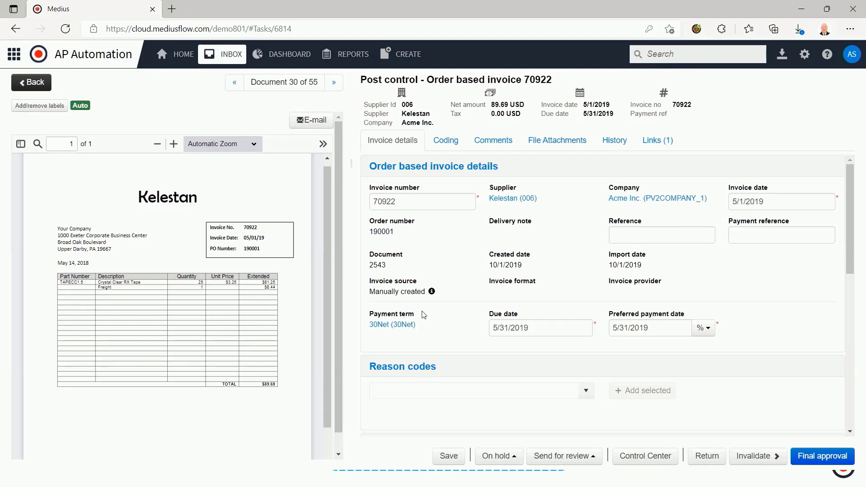
Collapse the order details, reason codes, posting details, amounts and payment sections, and show all invoice lines
click(439, 167)
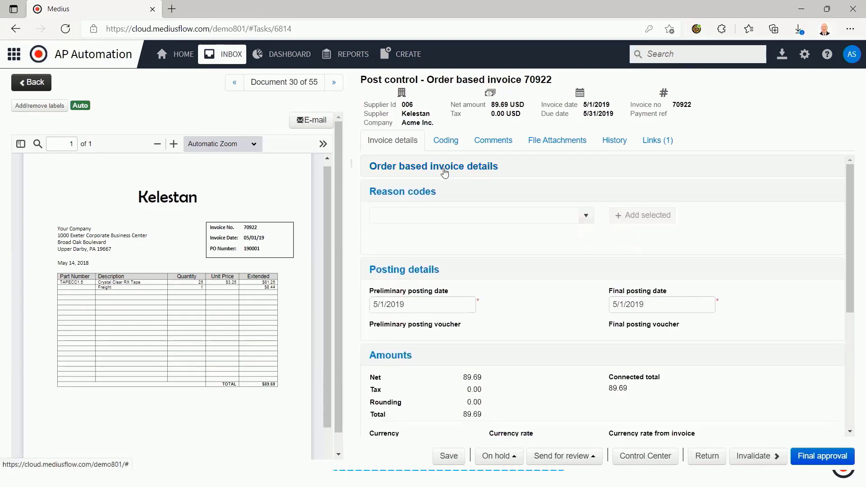
click(417, 193)
click(410, 217)
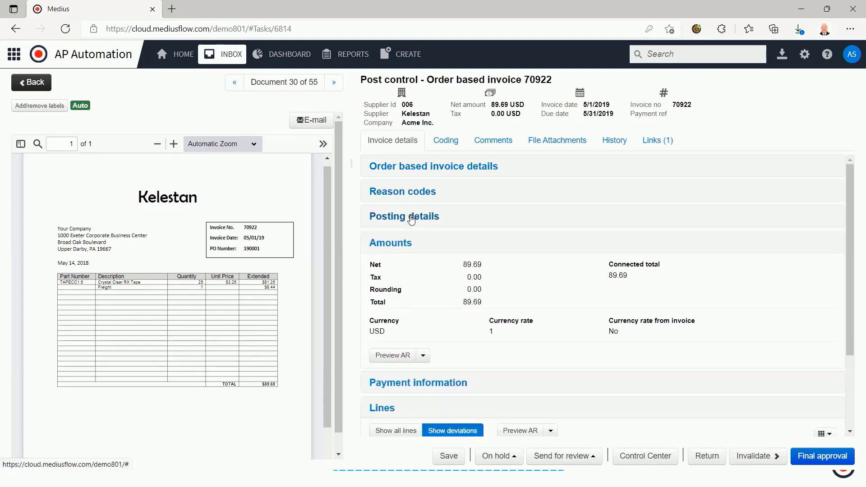
click(387, 243)
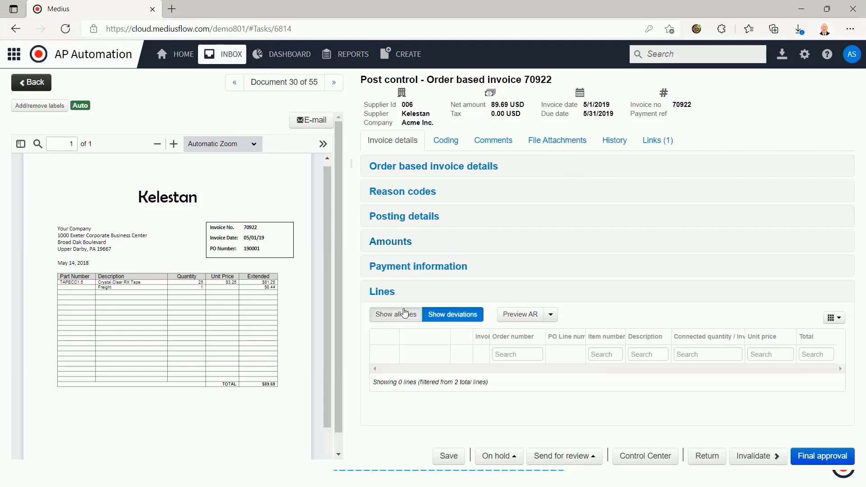
click(404, 313)
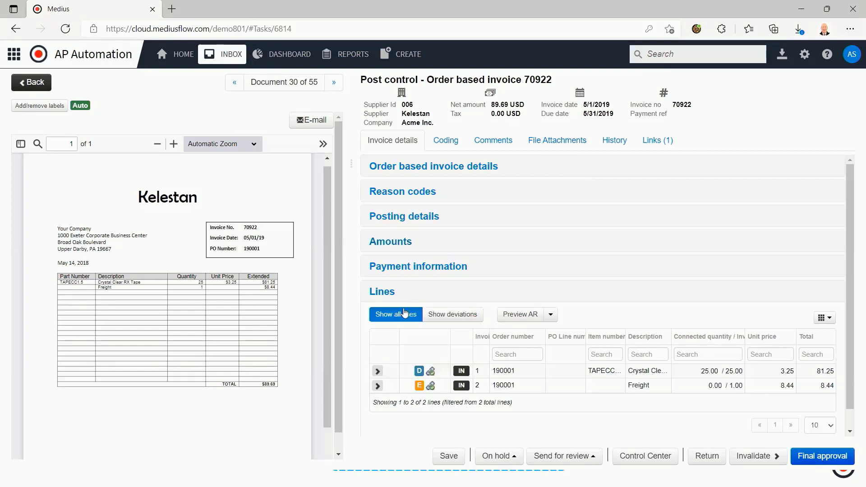
Expand both invoice lines to compare their order, goods receipt and expected freight matches, and open the invoice's coding
click(378, 371)
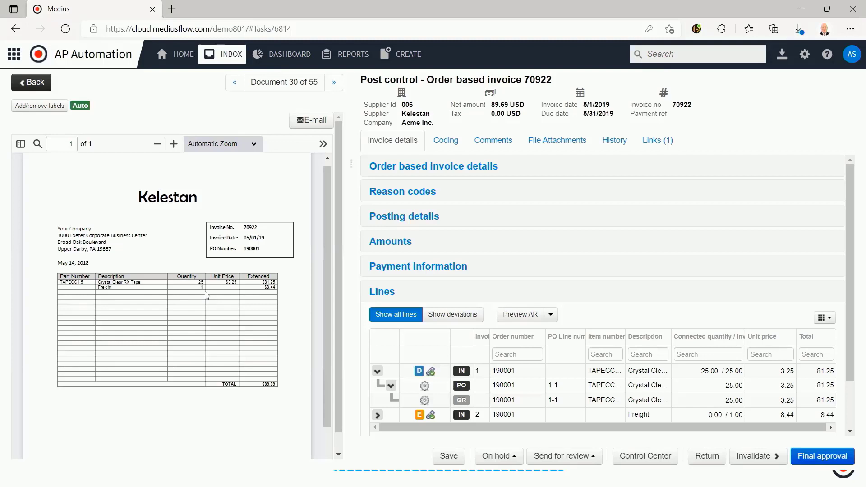
scroll(549, 356, down, 3)
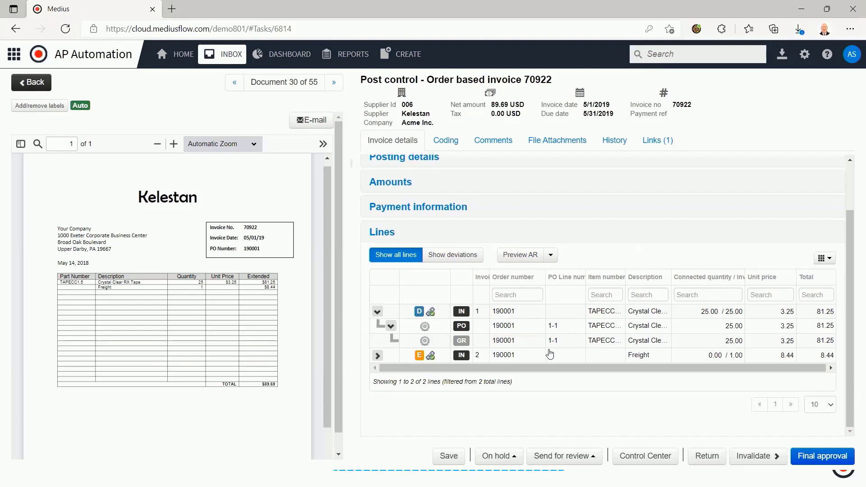
click(377, 356)
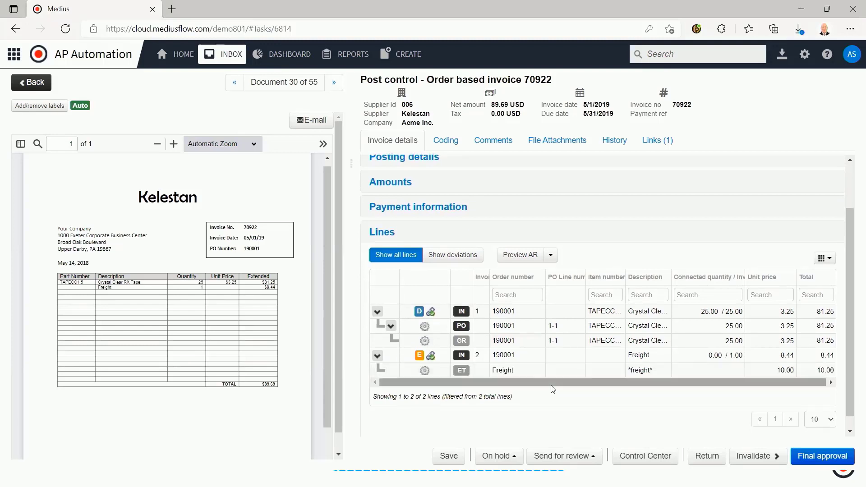
drag(628, 370, 659, 378)
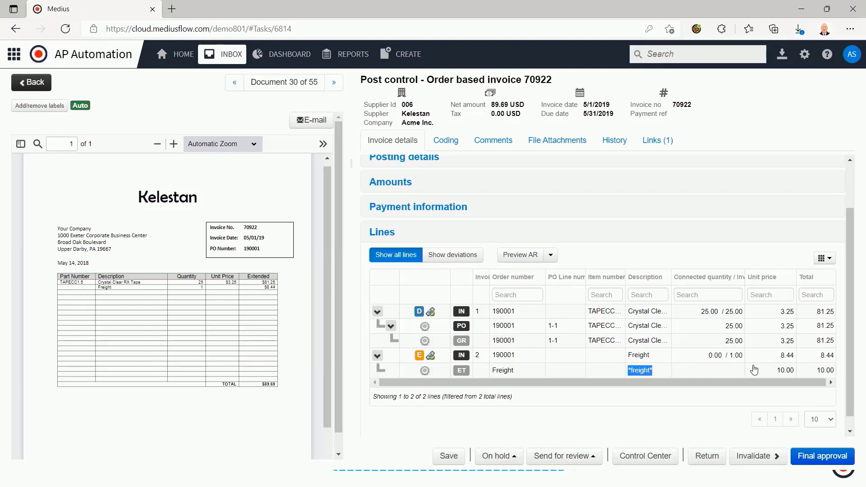
drag(775, 374, 797, 377)
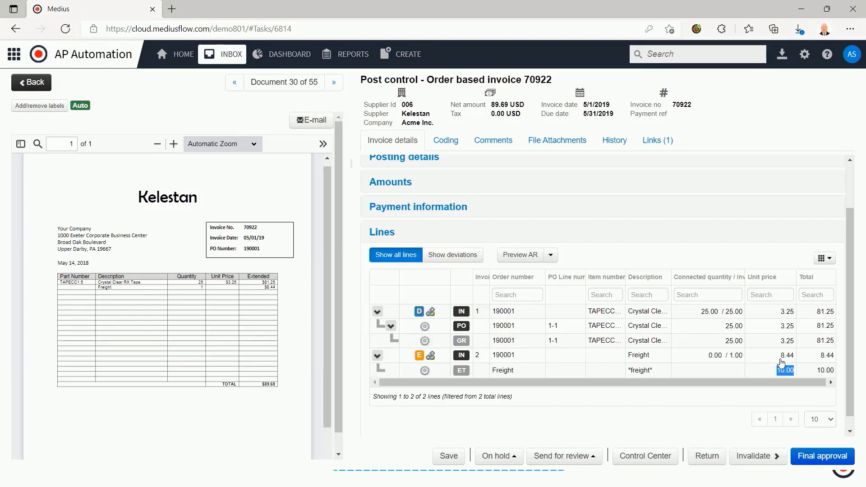
drag(779, 356, 795, 361)
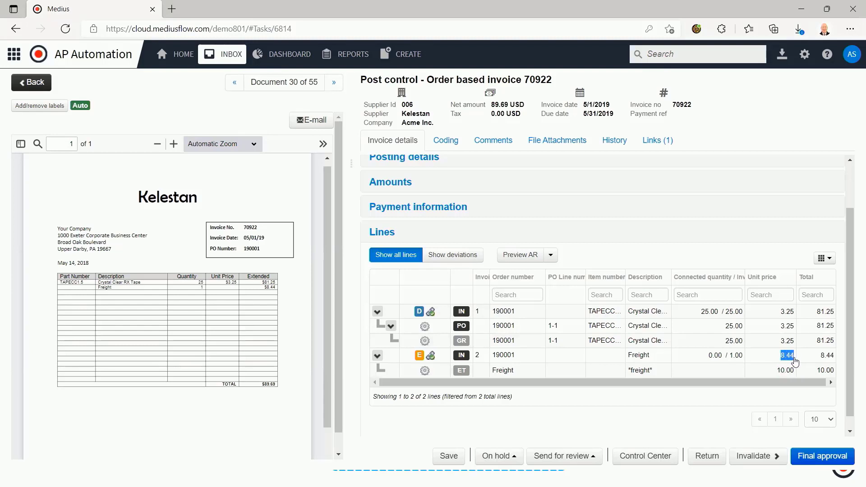
click(446, 142)
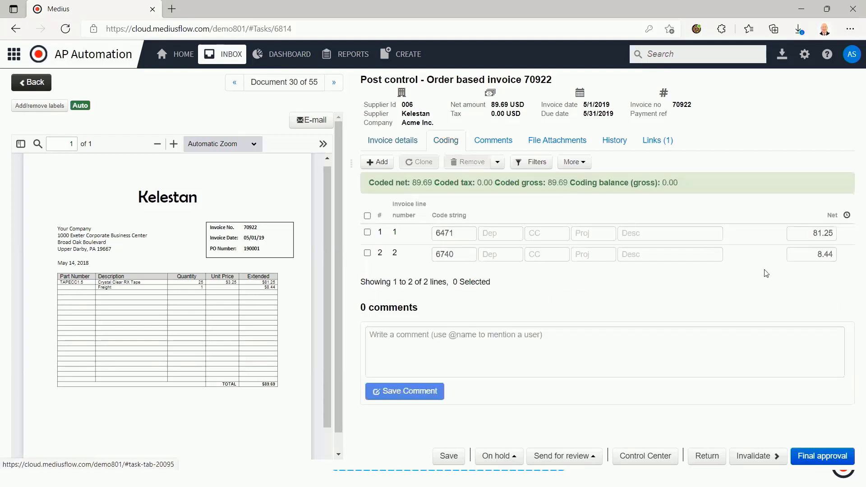
Review the freight line's net amount and the gross coding balance, and return to the inbox
drag(815, 260, 828, 256)
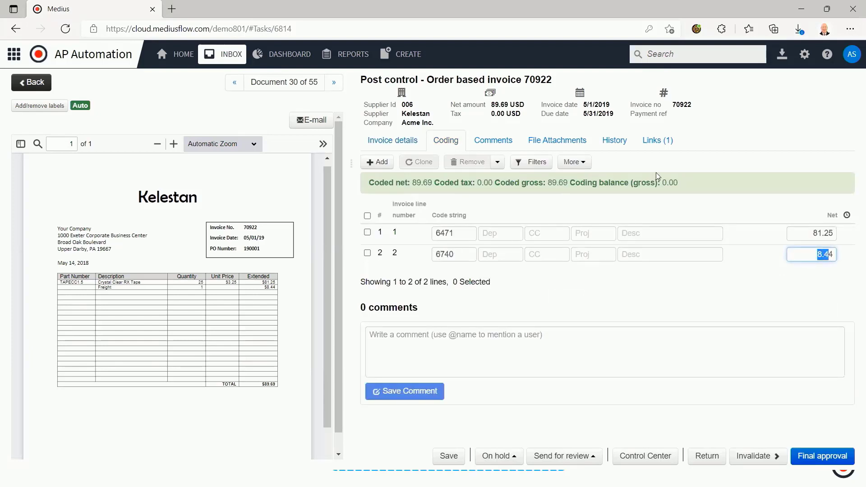
drag(661, 180, 698, 188)
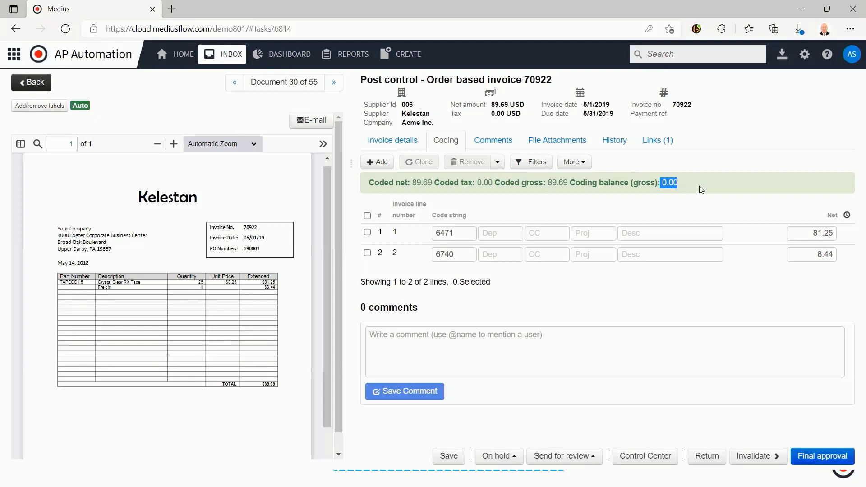
click(220, 57)
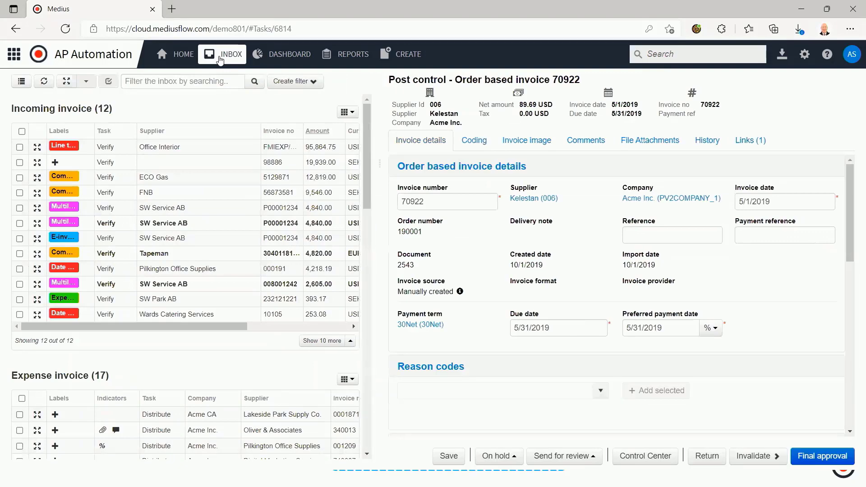
Open the Keystone order based invoice with the Analyze task in full screen
scroll(78, 266, down, 8)
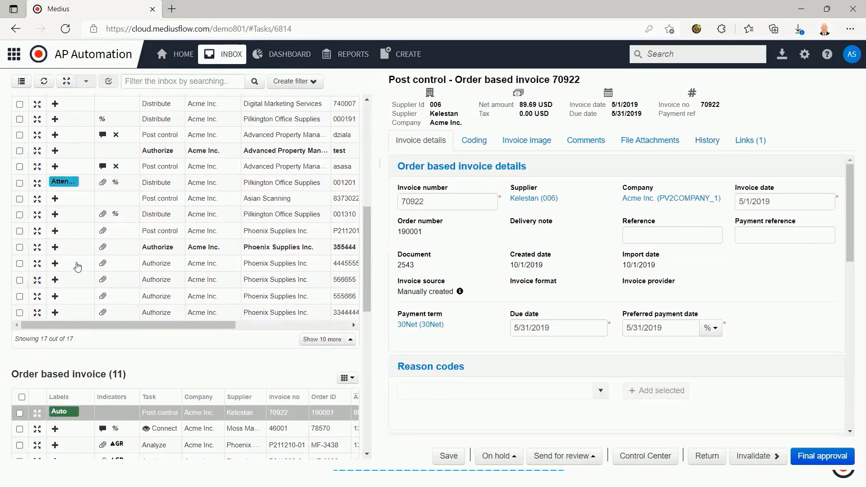
scroll(78, 266, down, 3)
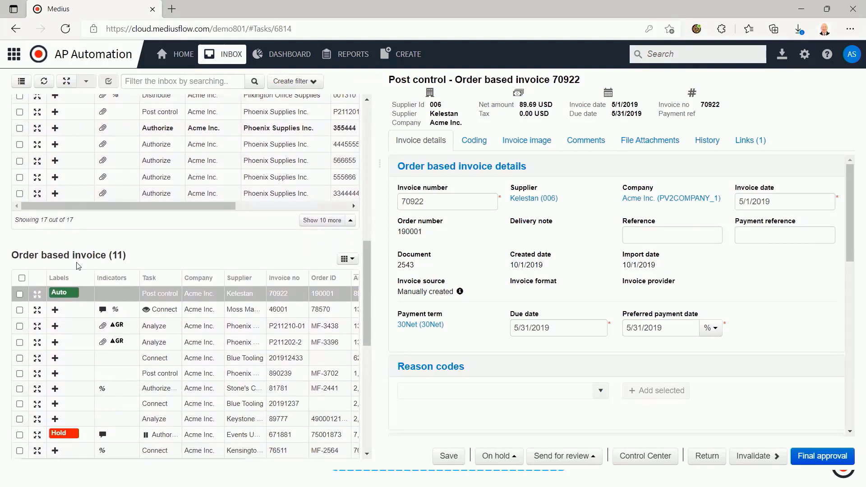
scroll(77, 266, down, 1)
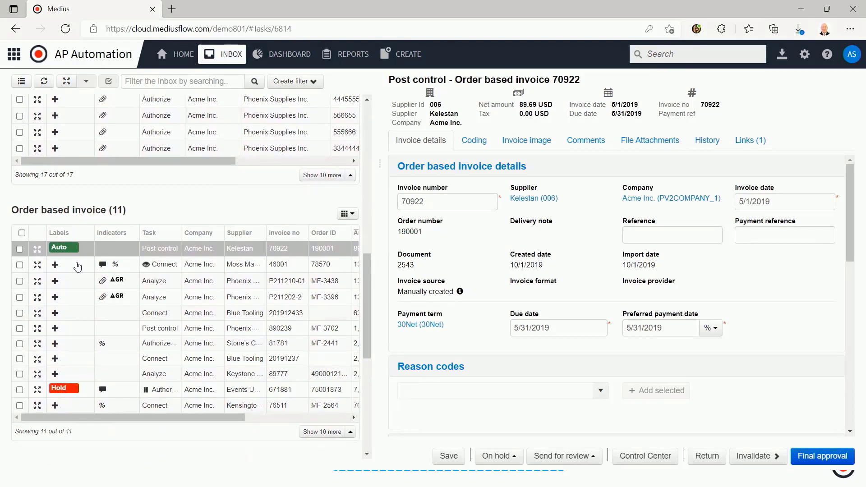
click(41, 376)
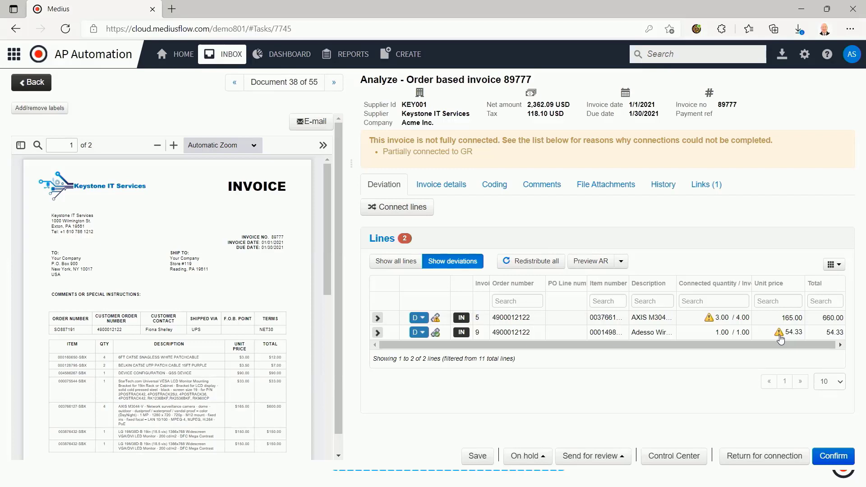
Compare the invoice and goods receipt amounts in the Adesso line's unit price deviation, and approve the deviation
click(780, 336)
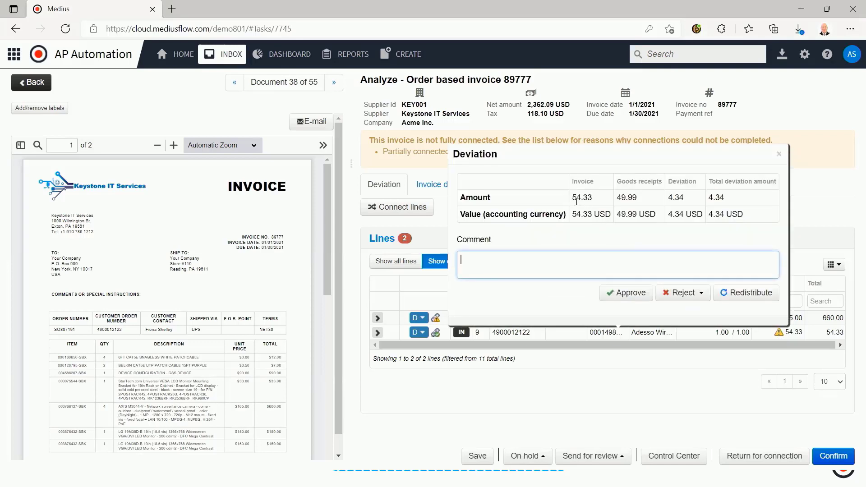
drag(571, 198, 738, 204)
click(677, 242)
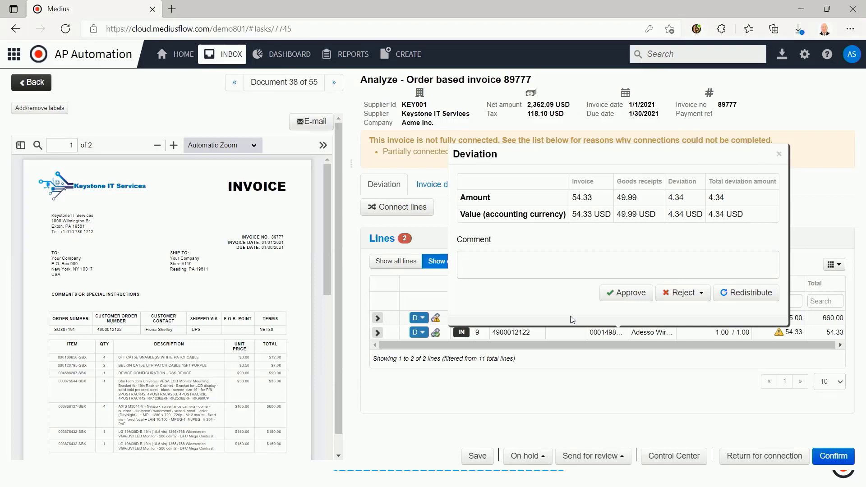
click(626, 293)
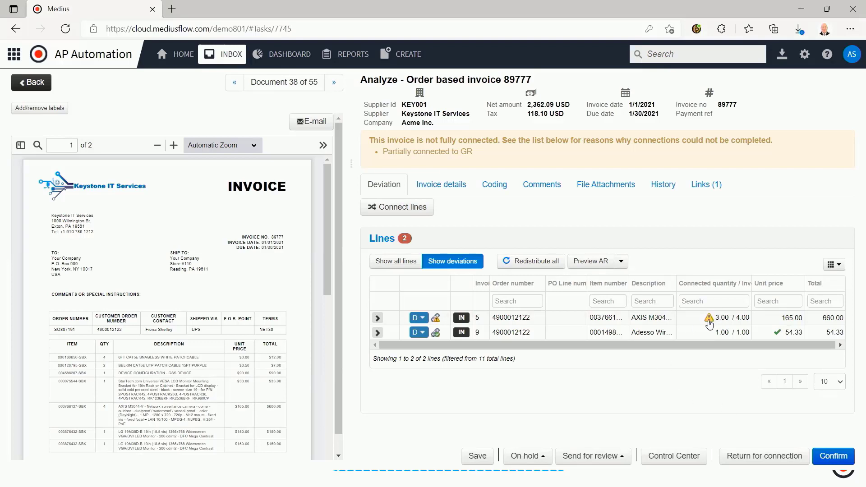
Open the AXIS camera line's quantity deviation and compare the invoiced quantity, received quantity and total deviation amount
click(709, 318)
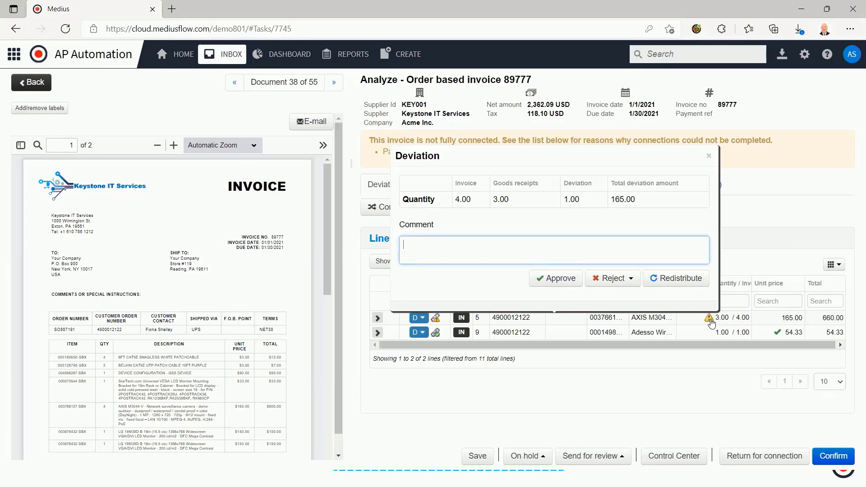
drag(455, 199, 498, 199)
click(498, 199)
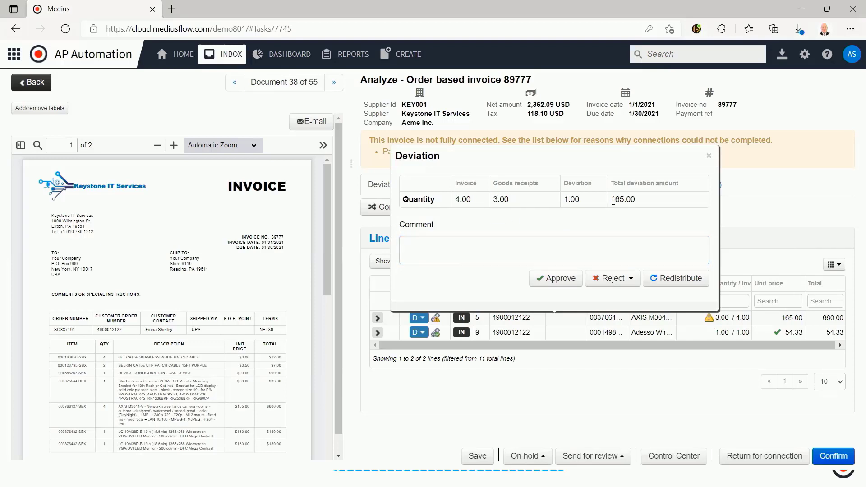
drag(612, 199, 646, 204)
Enter the comment "Did not recieve one" and reject the quantity deviation with AR
click(557, 247)
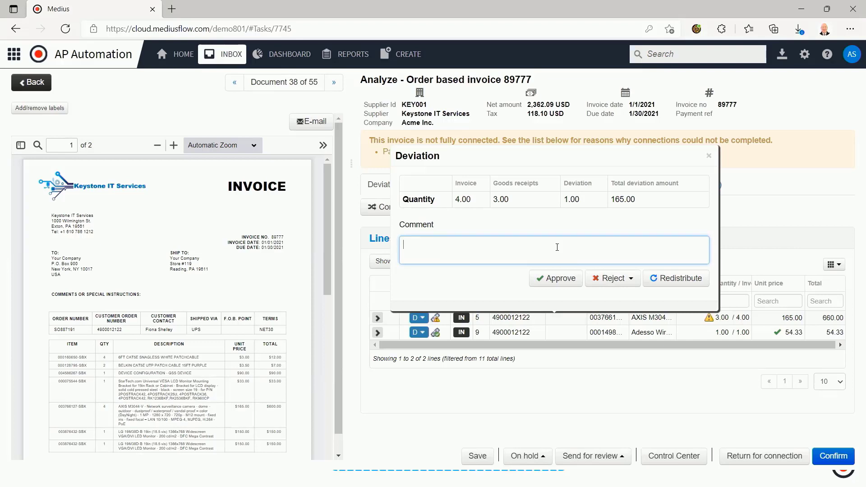
text(Wring)
key(BackSpace)
key(BackSpace)
text(ong)
key(ctrl+a)
text(Did not recieve one)
click(613, 278)
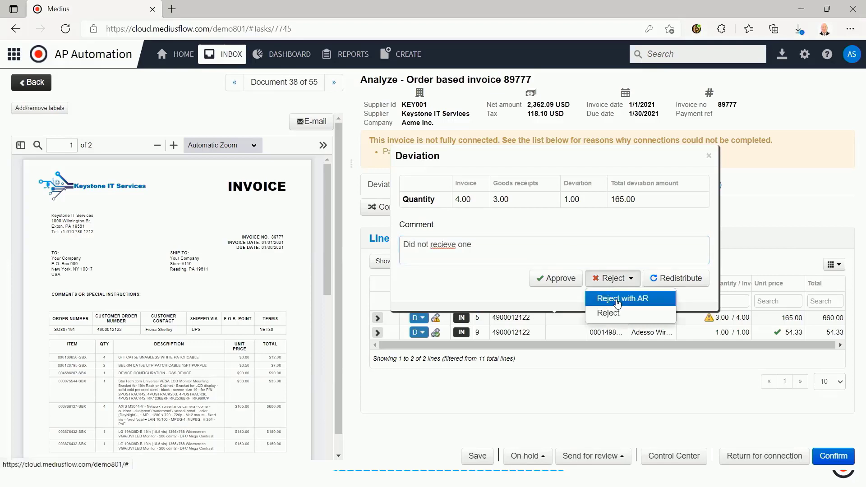
click(617, 299)
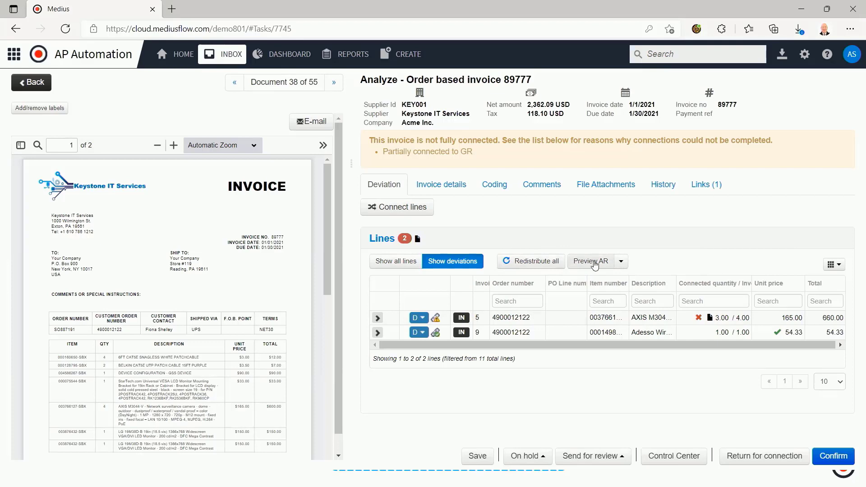
Preview the draft adjustment request, close the preview and return to the home page
click(594, 265)
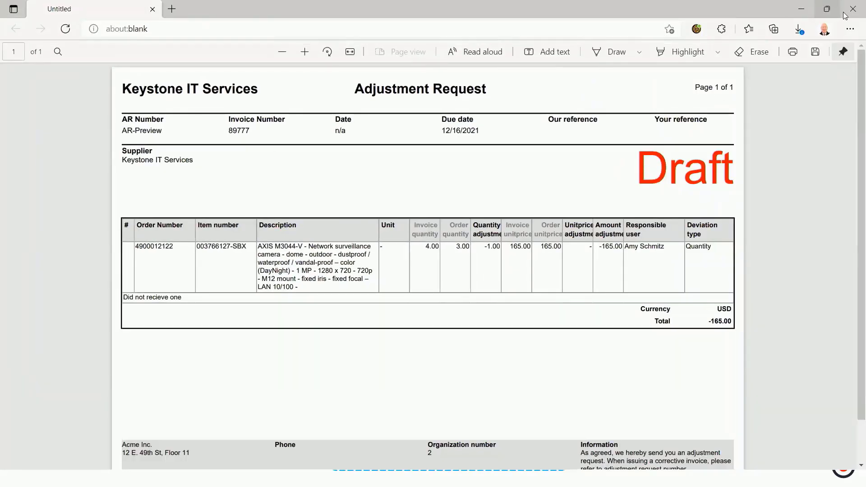
click(844, 14)
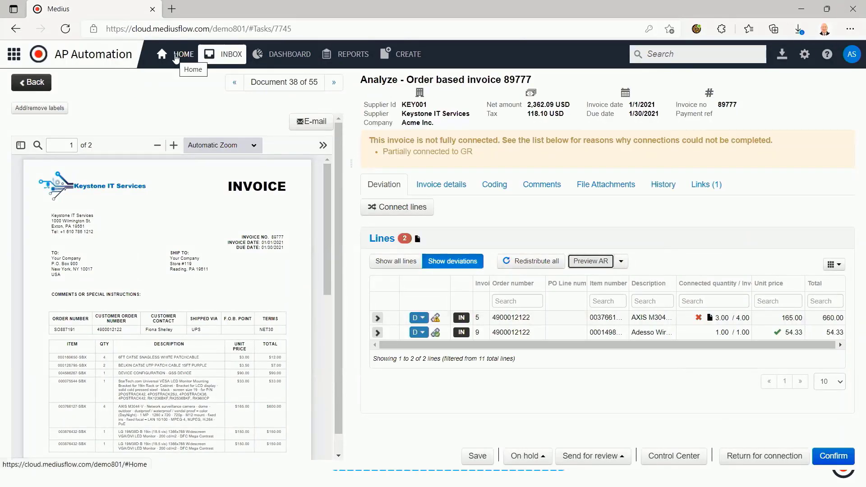
click(175, 59)
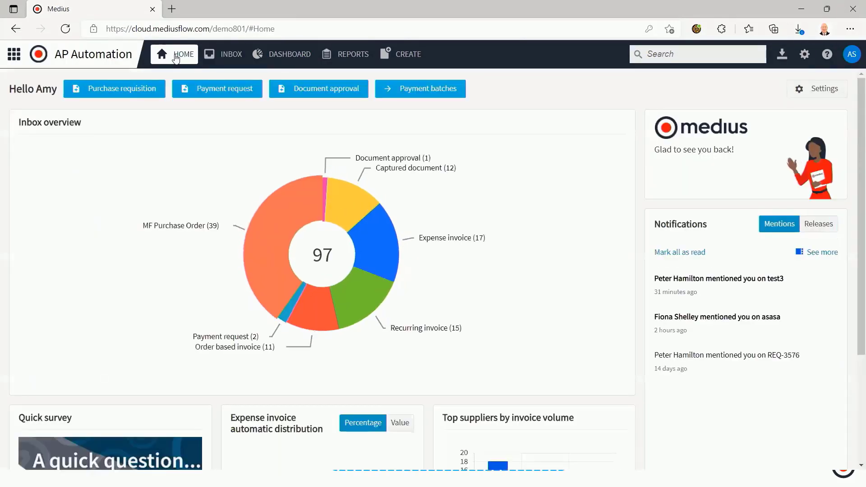
Switch to Medius Pay, open payment batch 16 and show its approval rules including the list of approvers
click(14, 57)
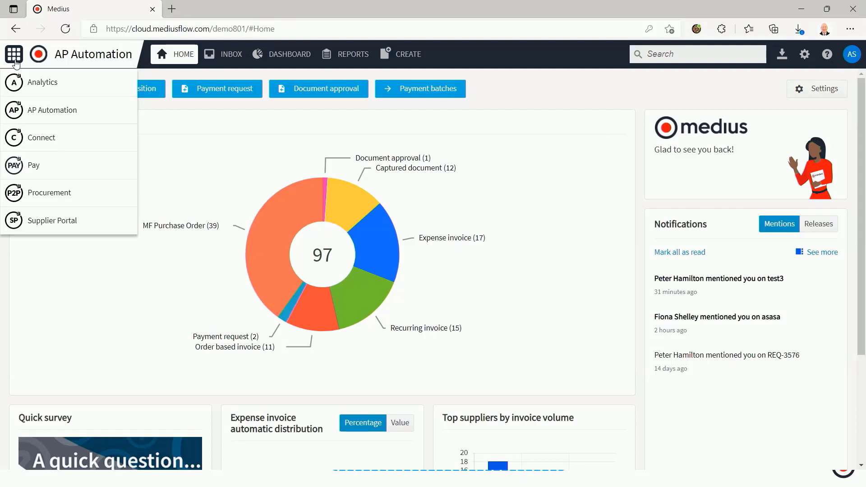
click(37, 171)
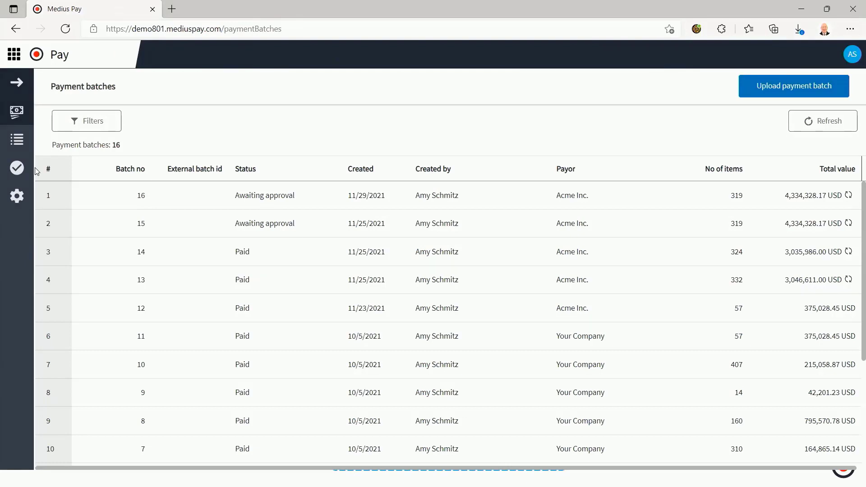
click(134, 201)
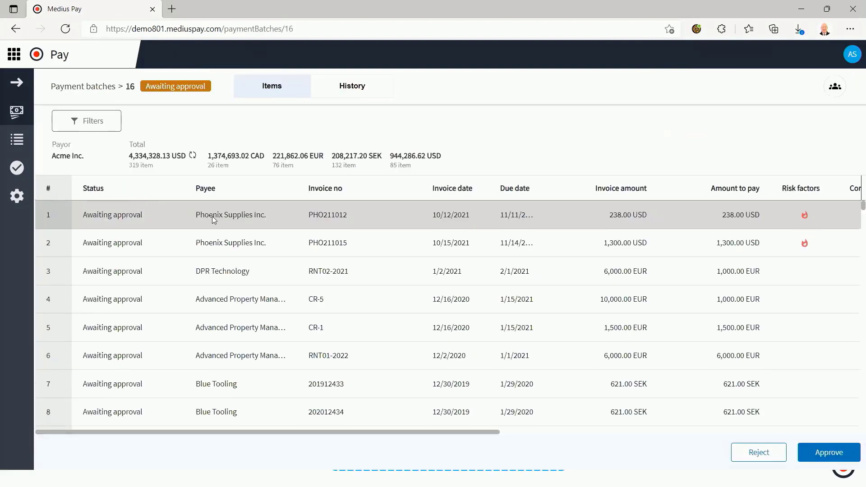
click(833, 90)
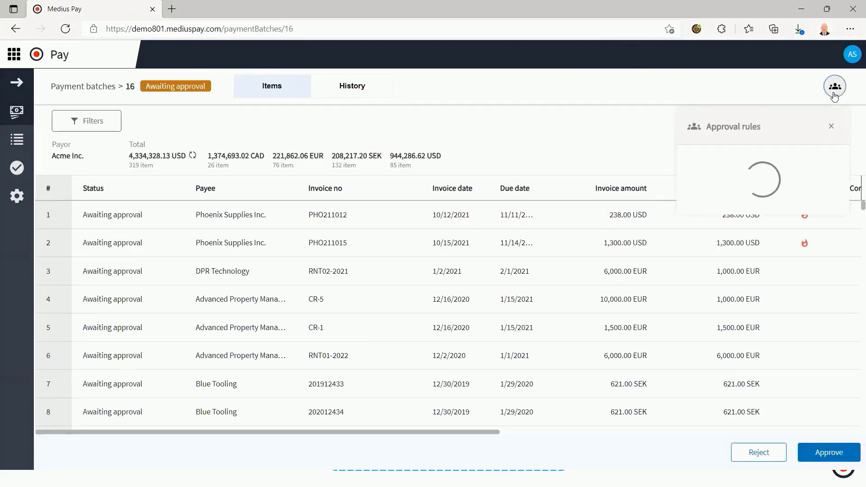
click(755, 261)
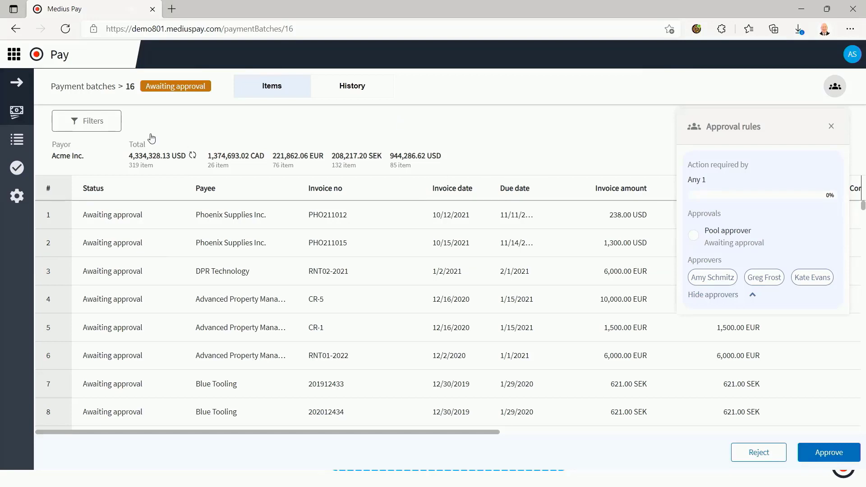
Reopen payment batch 16 from the payment batches and show the risk factor details of the first Phoenix Supplies item
click(14, 54)
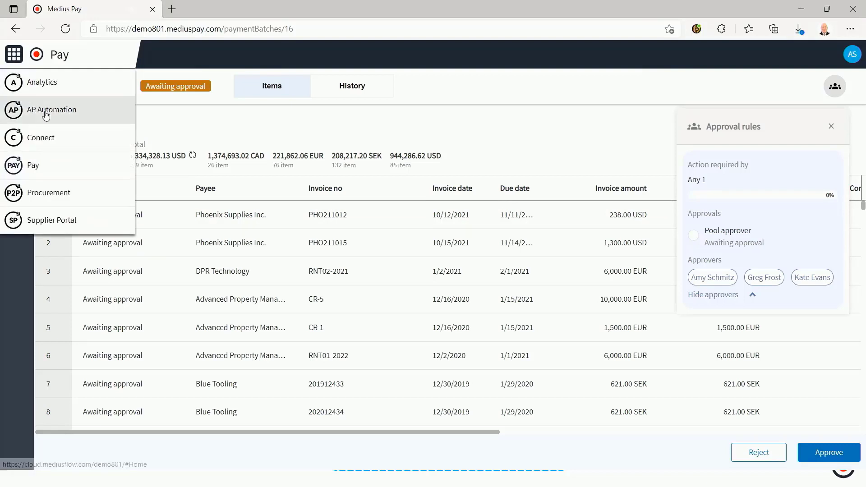
click(207, 115)
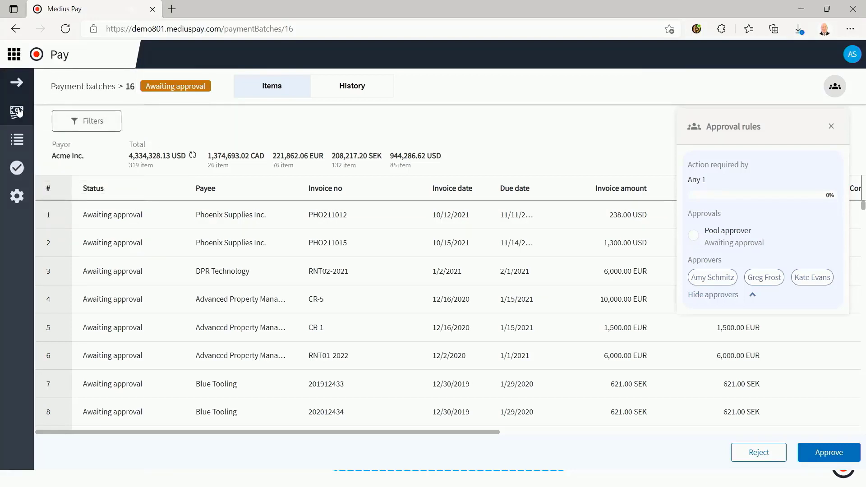
click(17, 111)
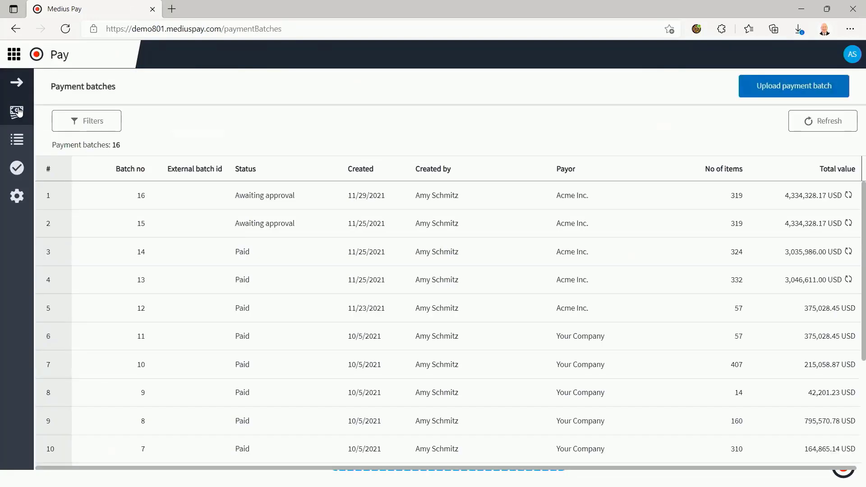
click(228, 204)
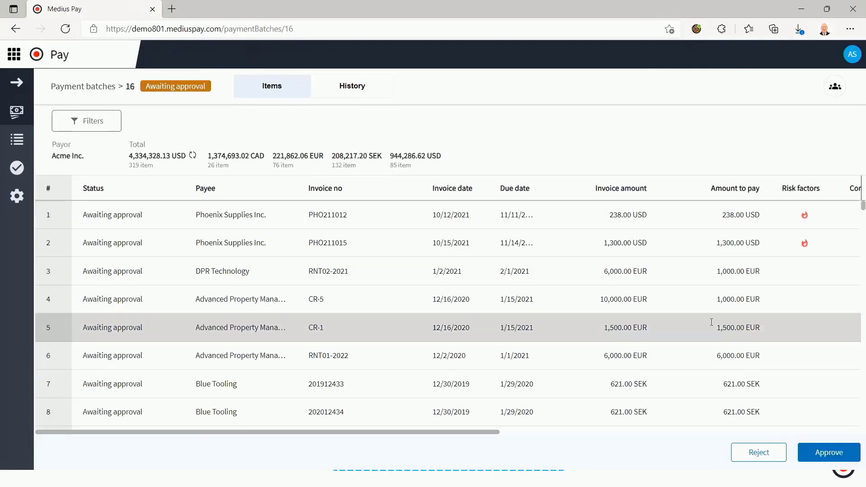
click(804, 215)
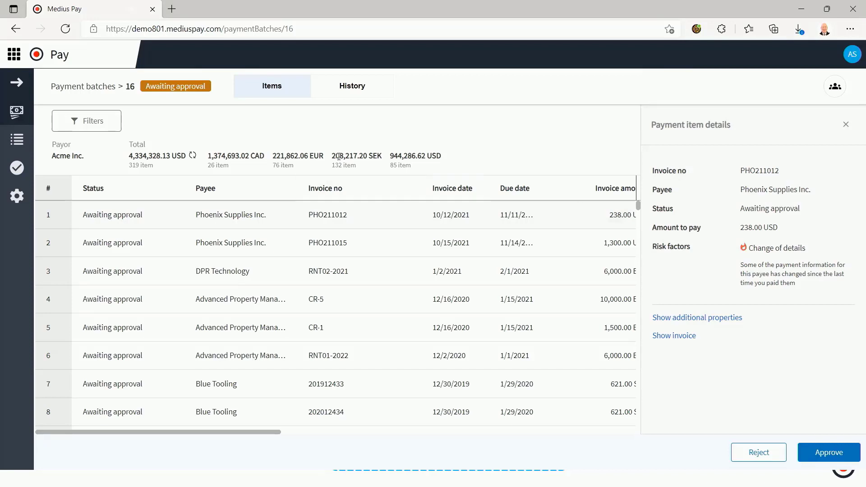
Switch back to AP Automation and open the report "Accrual report, period closing by Supplier"
click(14, 55)
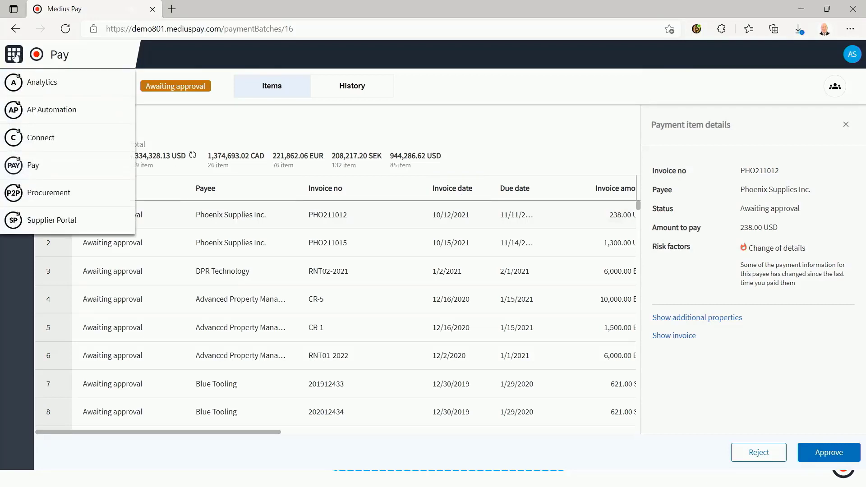
click(37, 112)
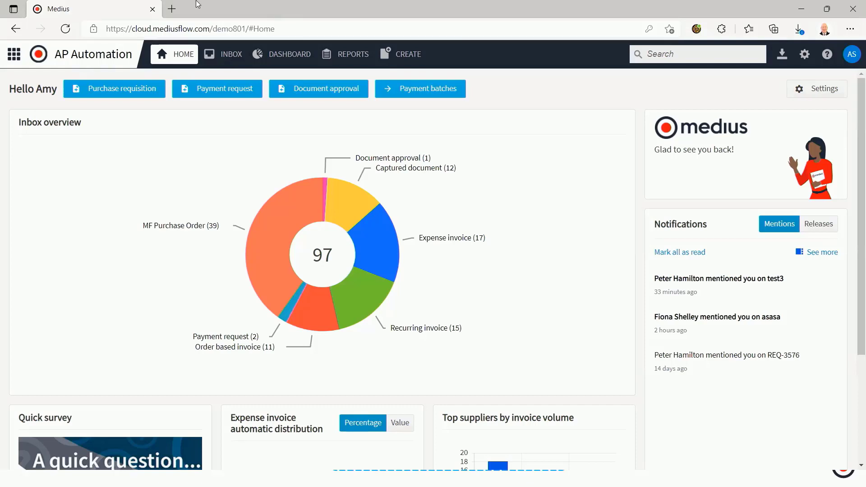
click(349, 58)
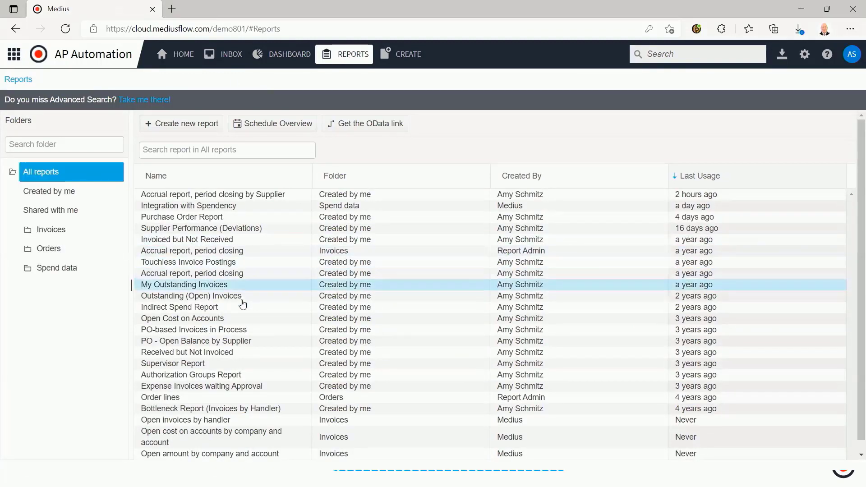
click(251, 195)
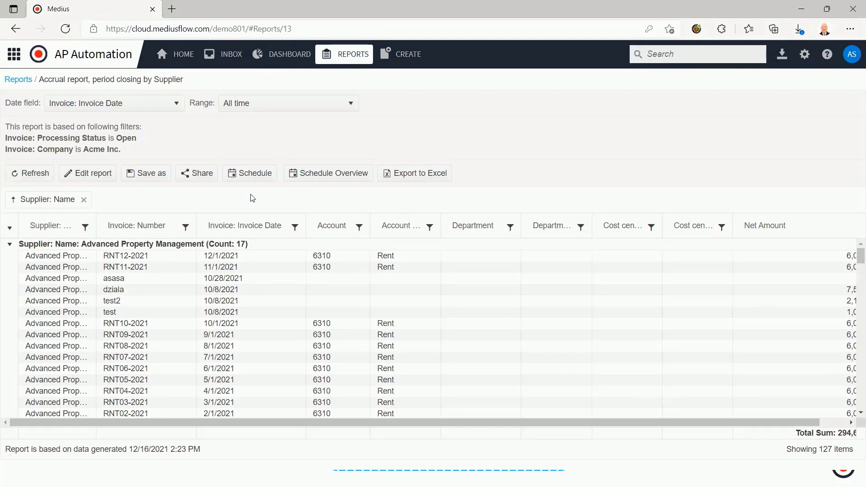
Look through the report's date range options, keep All time, and add Account as a second grouping level below supplier name
click(289, 108)
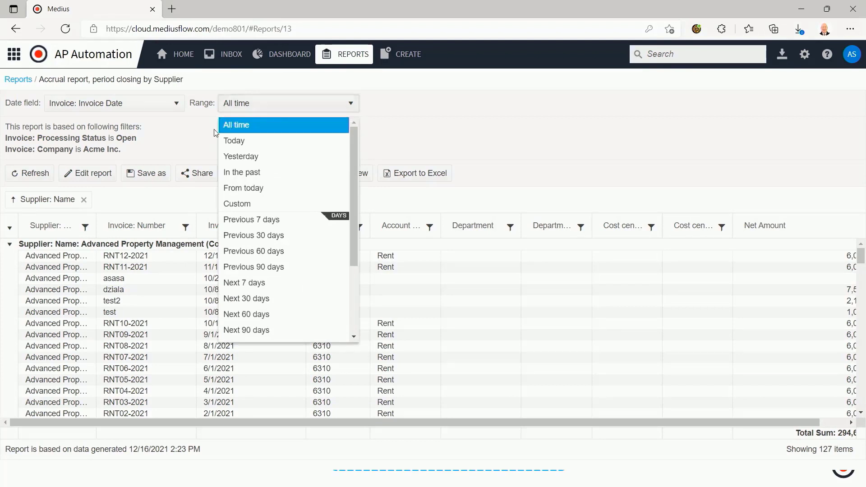
click(186, 143)
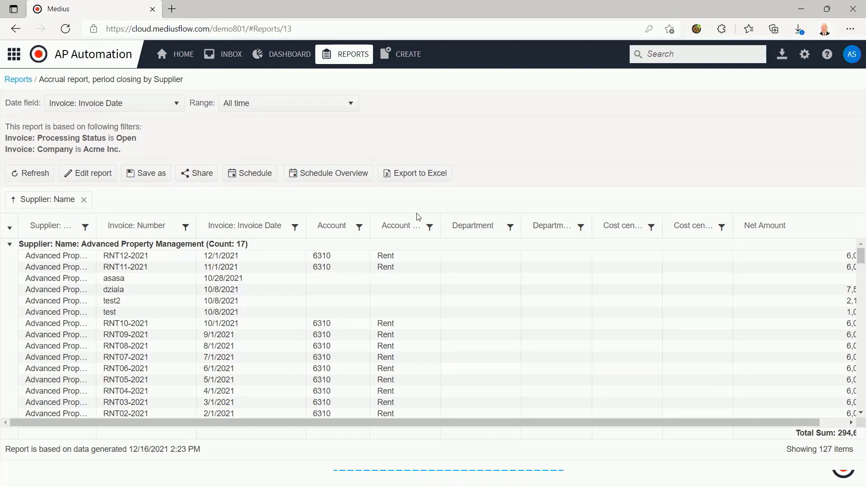
mouse_move(340, 229)
mouse_down()
mouse_move(259, 205)
mouse_move(143, 204)
mouse_up()
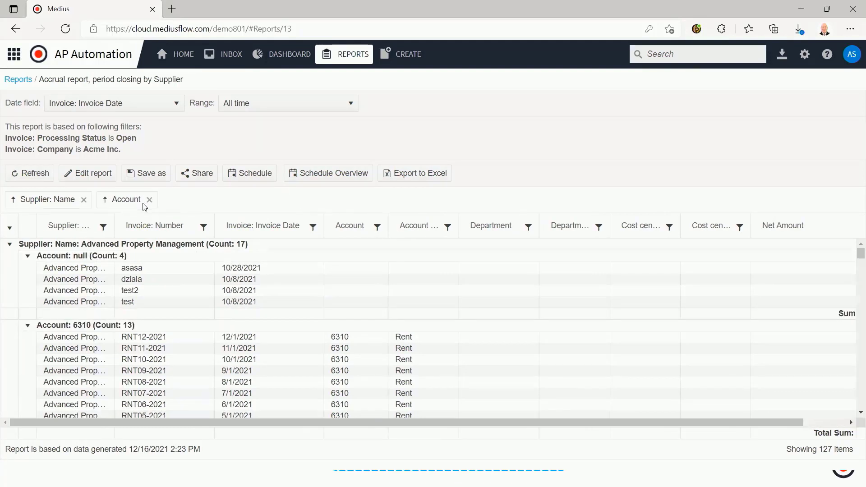
Filter the accrual report's Department column to show only items equal to 010
click(527, 228)
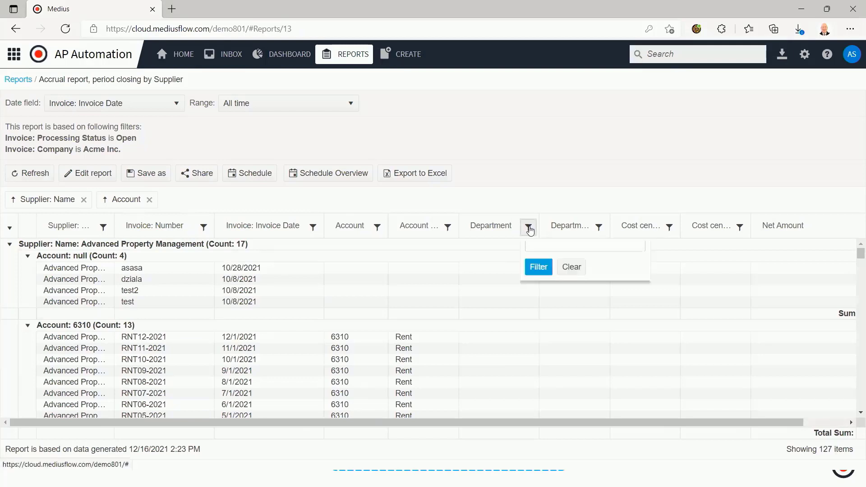
click(543, 272)
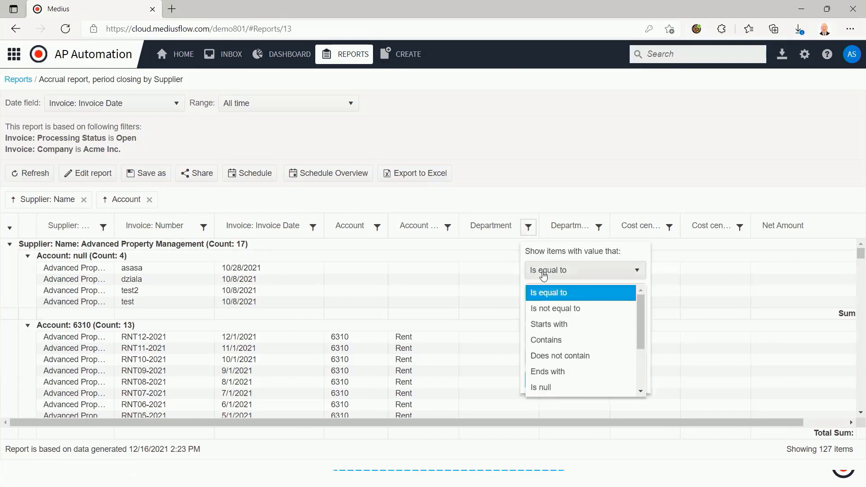
click(544, 292)
click(540, 292)
text(012)
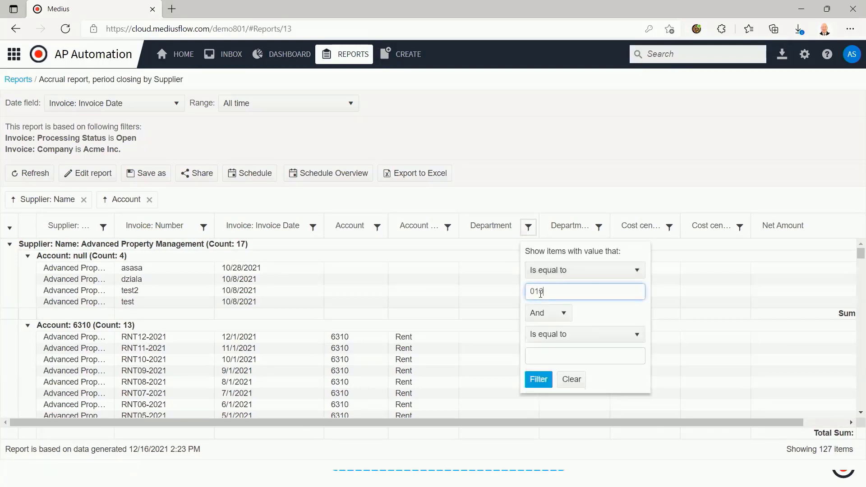
click(538, 380)
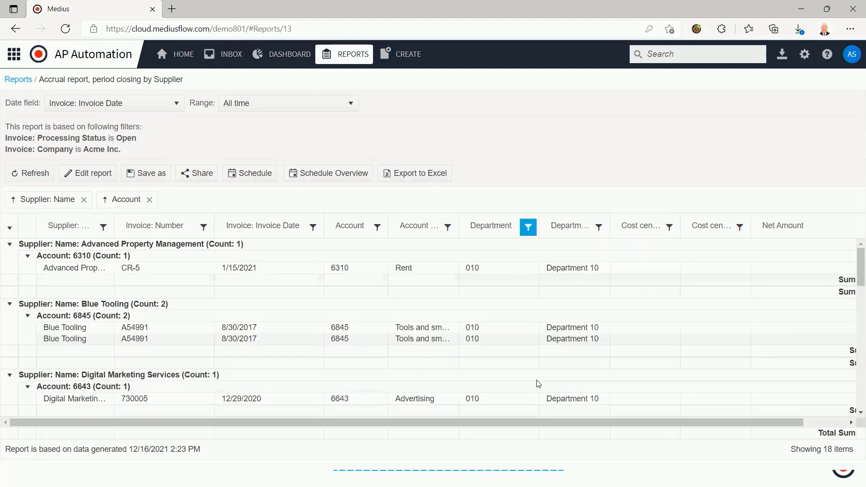
Look through the filtered report, open Green Acres Landscaping Services invoice 1903008 from its row, and select the document's web address
scroll(288, 345, down, 4)
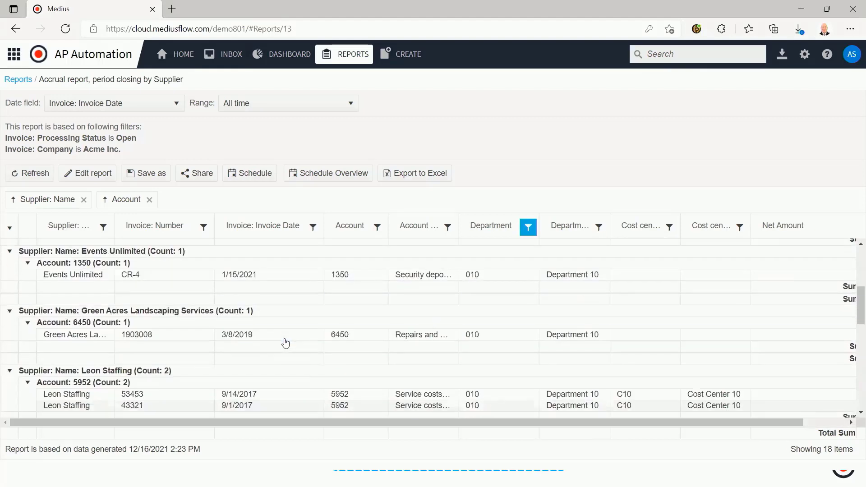
scroll(285, 344, down, 3)
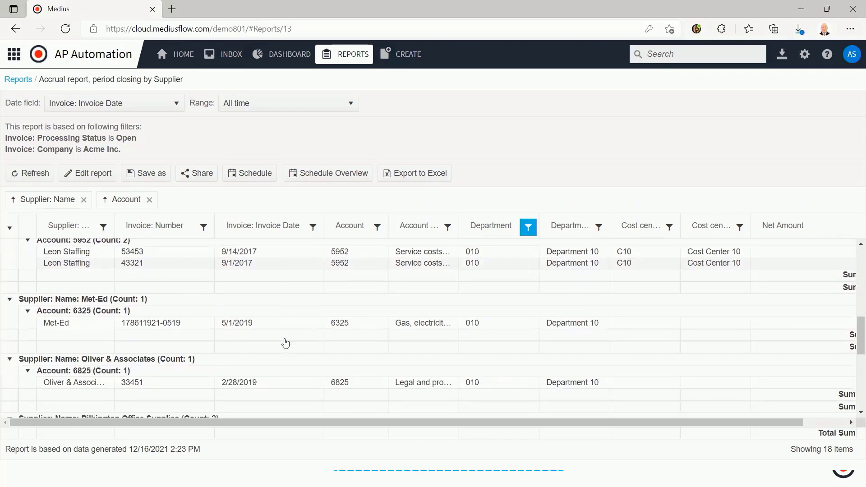
scroll(285, 343, down, 2)
scroll(286, 342, up, 4)
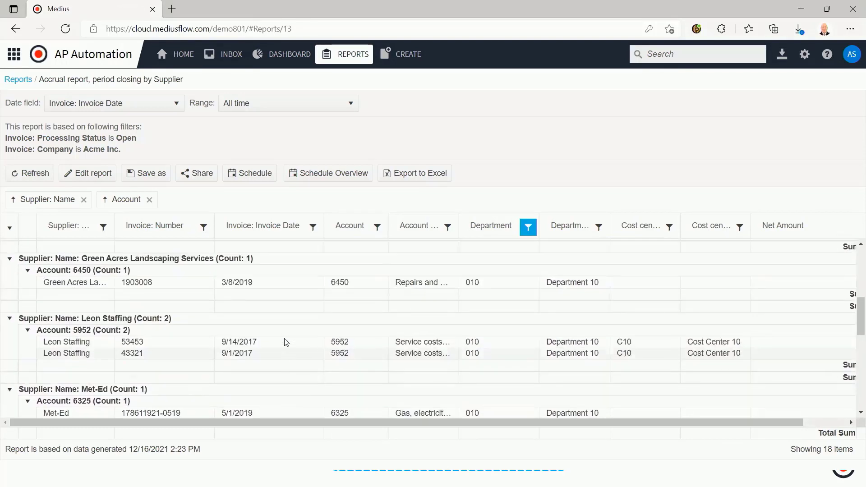
click(289, 286)
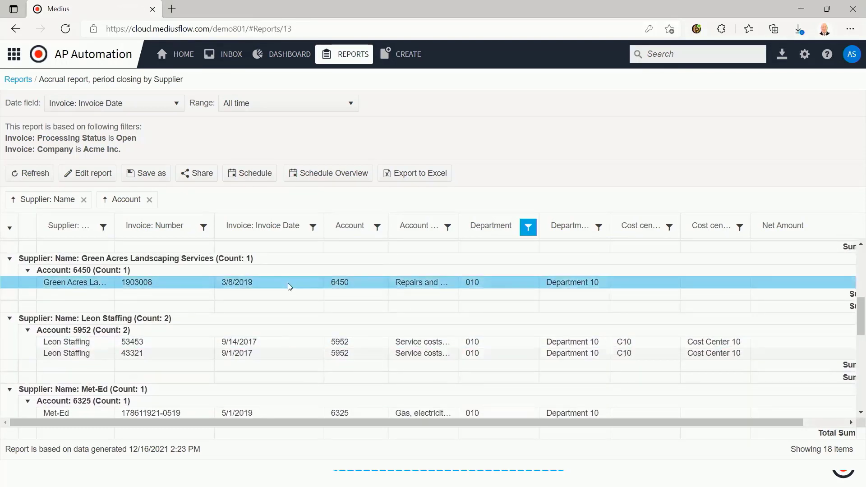
double_click(289, 284)
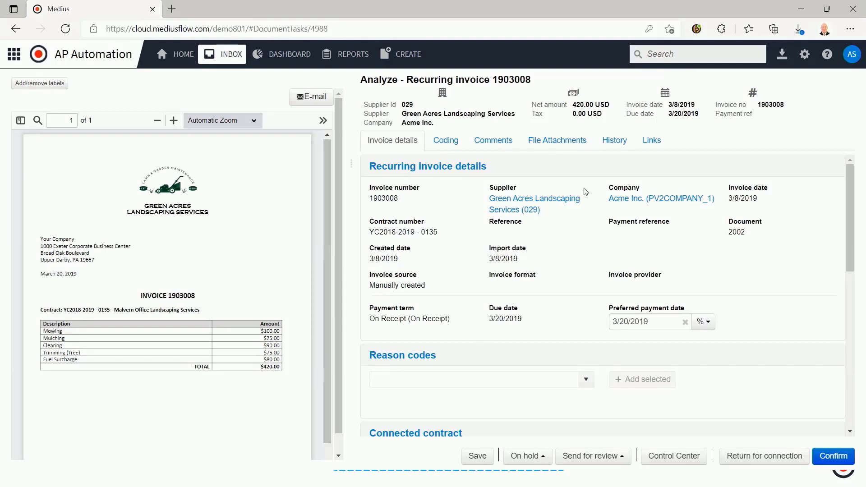
click(324, 32)
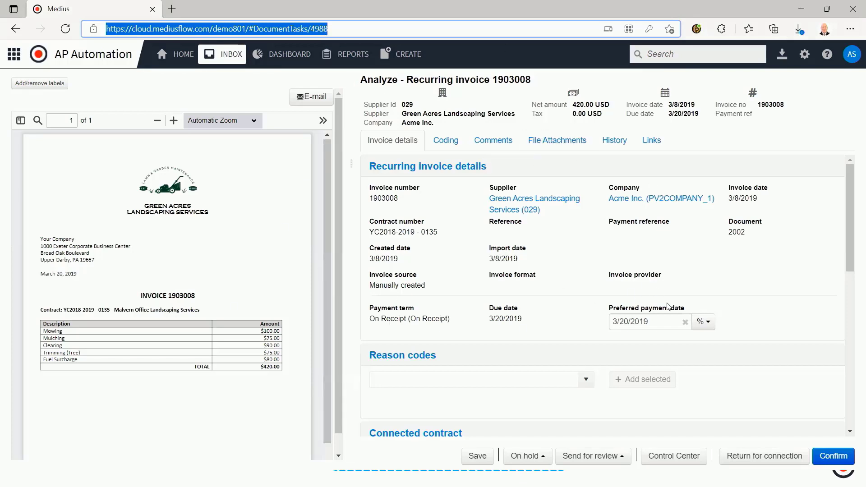
Search the documents for 1115 and open the matching Wards Catering Services expense invoice
click(670, 55)
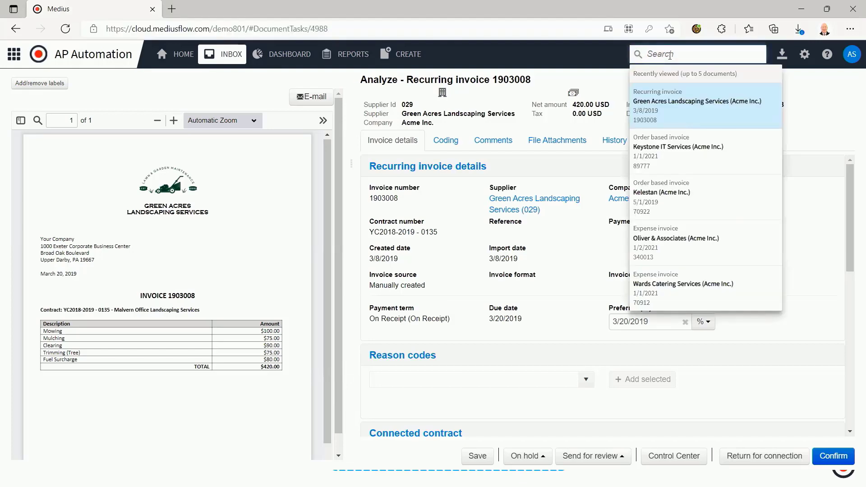
text(11)
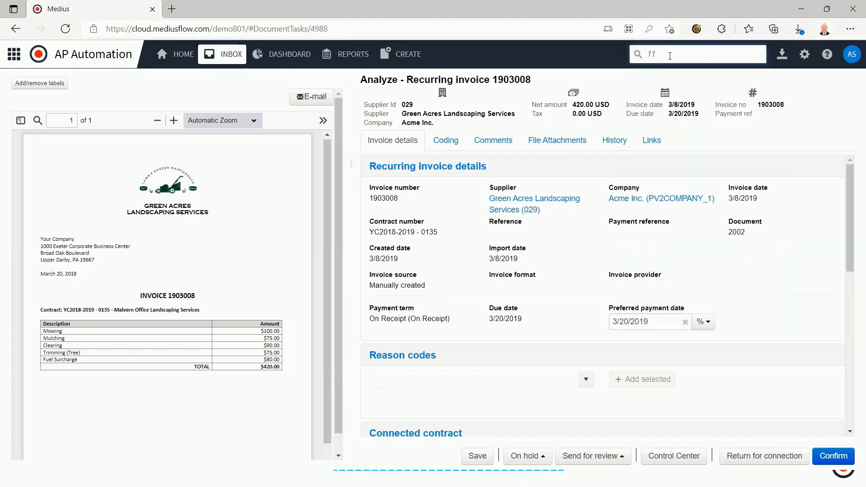
text(15)
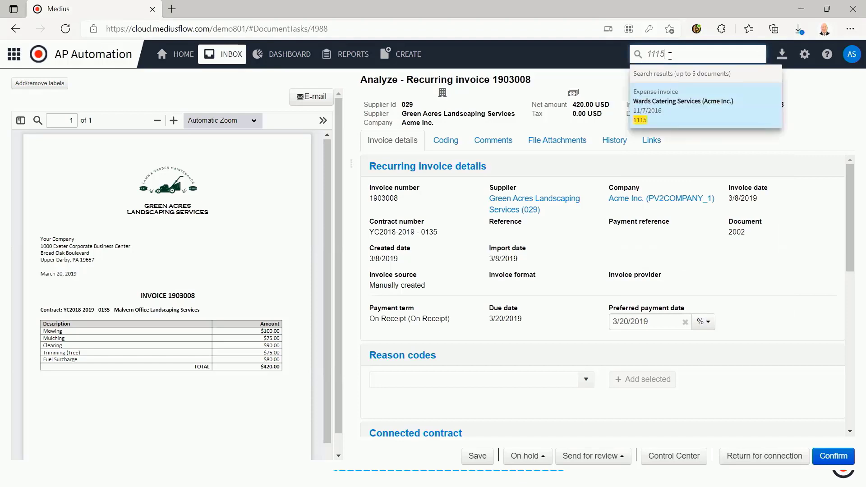
click(652, 106)
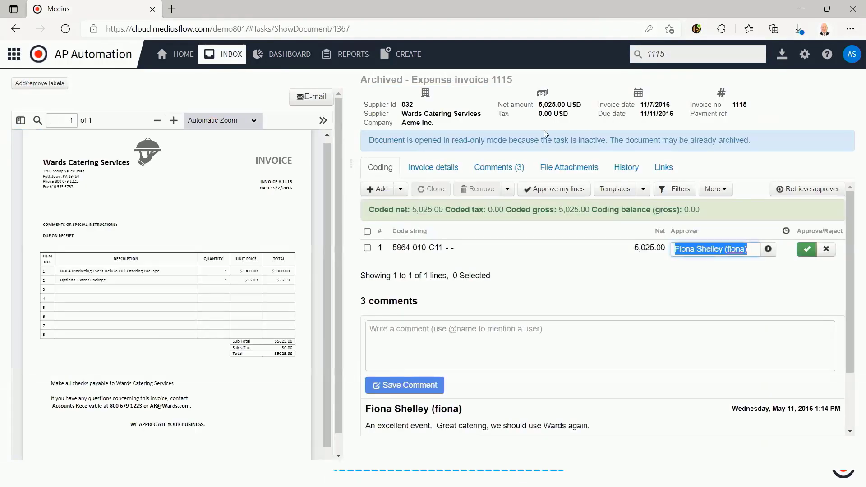
View the archived invoice's comments, then inspect the approval history of its coding line and close it
click(499, 168)
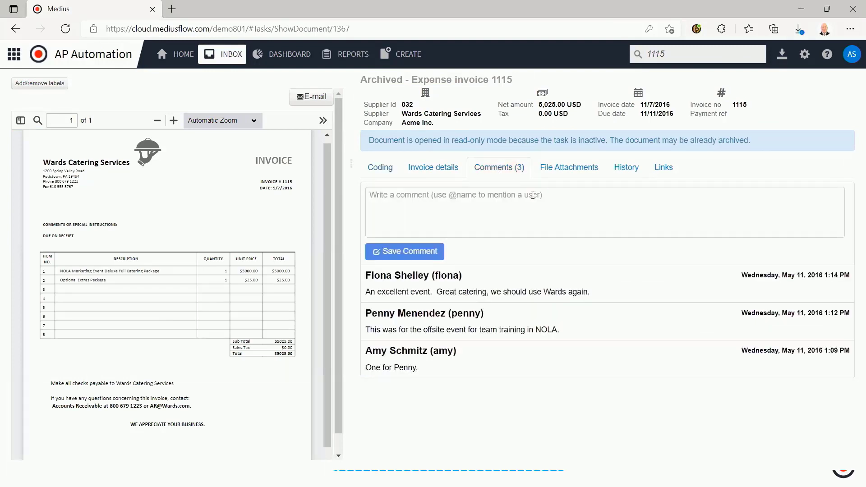
click(386, 169)
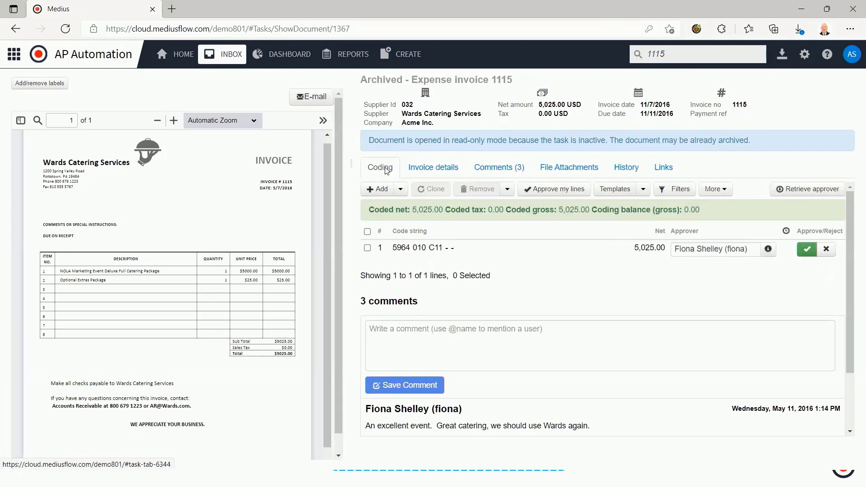
click(768, 250)
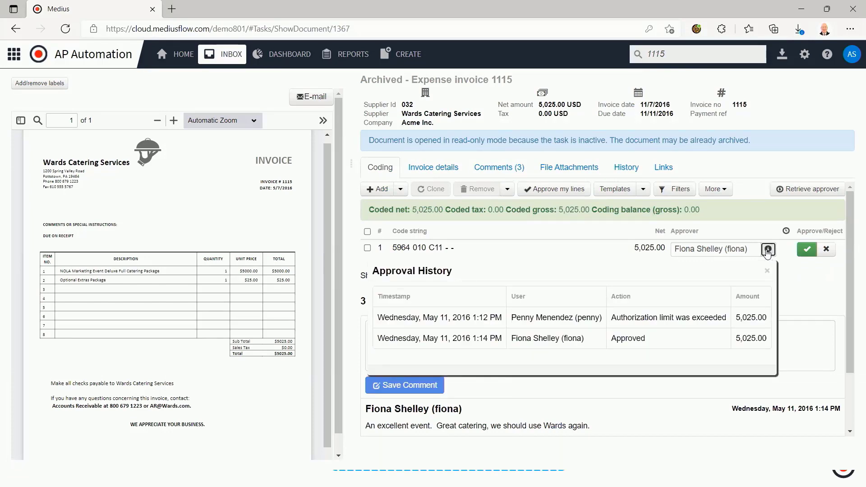
click(767, 272)
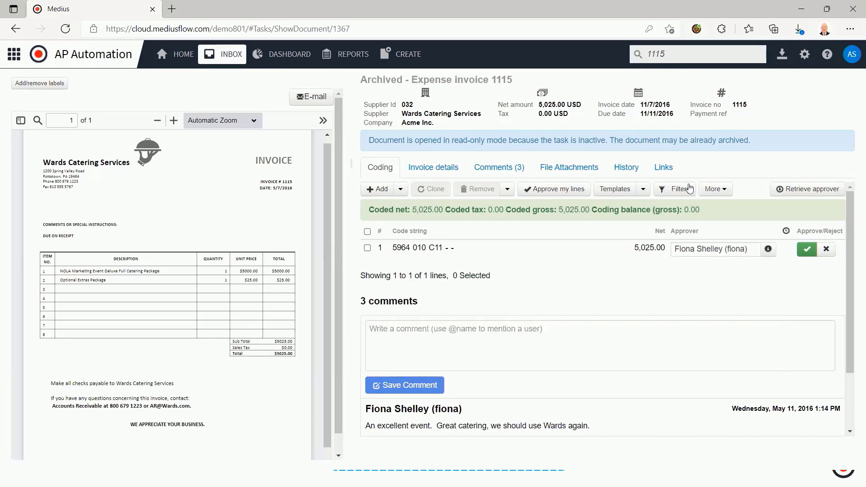
Review the invoice's history, final posting voucher field and payment information, then return to the home page
click(631, 170)
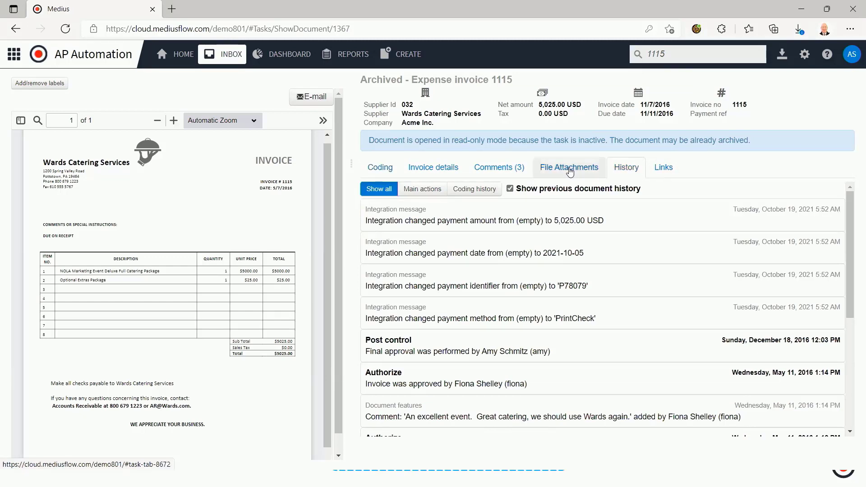
click(420, 169)
scroll(421, 358, down, 5)
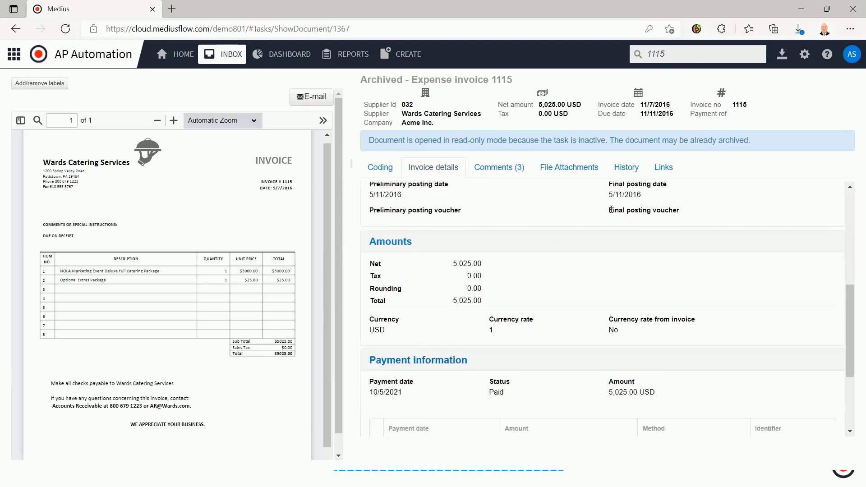
triple_click(634, 212)
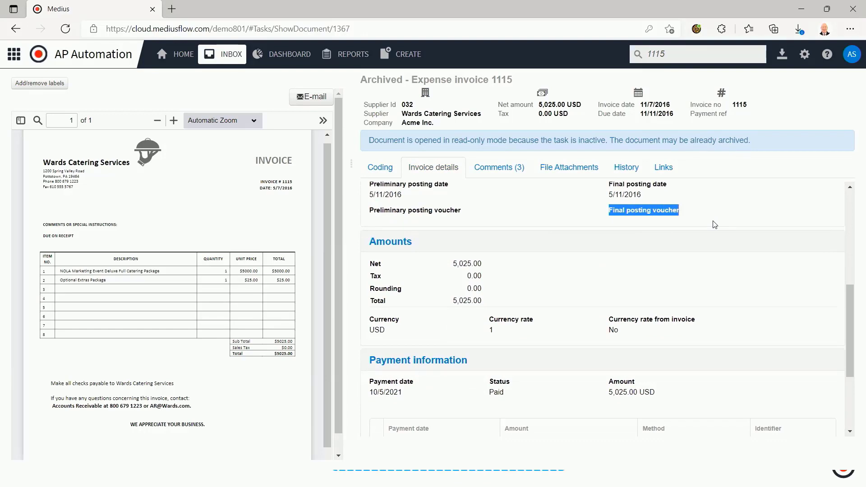
scroll(693, 252, down, 3)
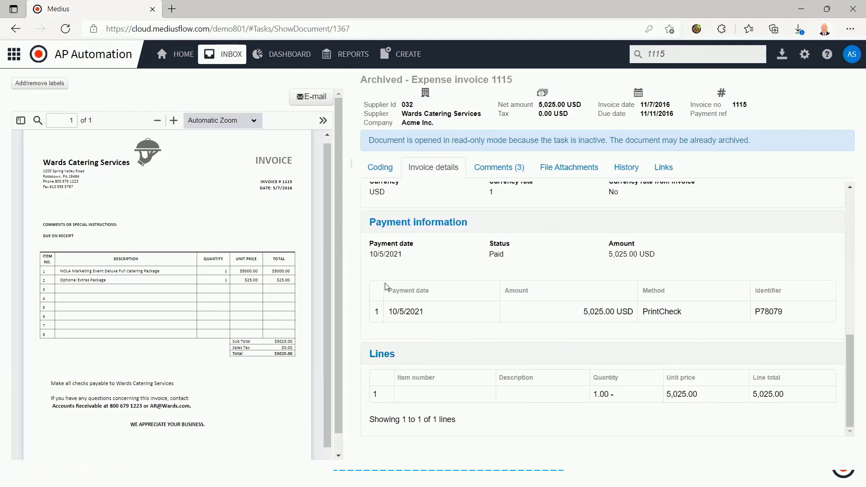
scroll(504, 351, down, 1)
scroll(503, 357, up, 1)
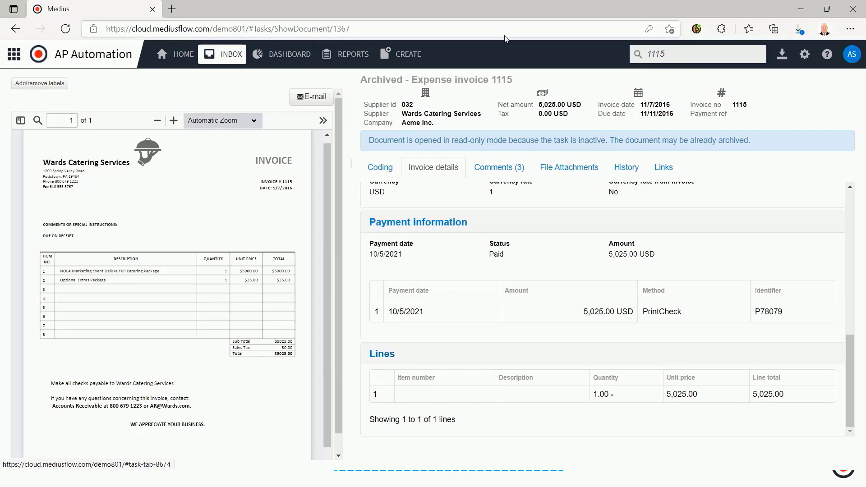
click(183, 56)
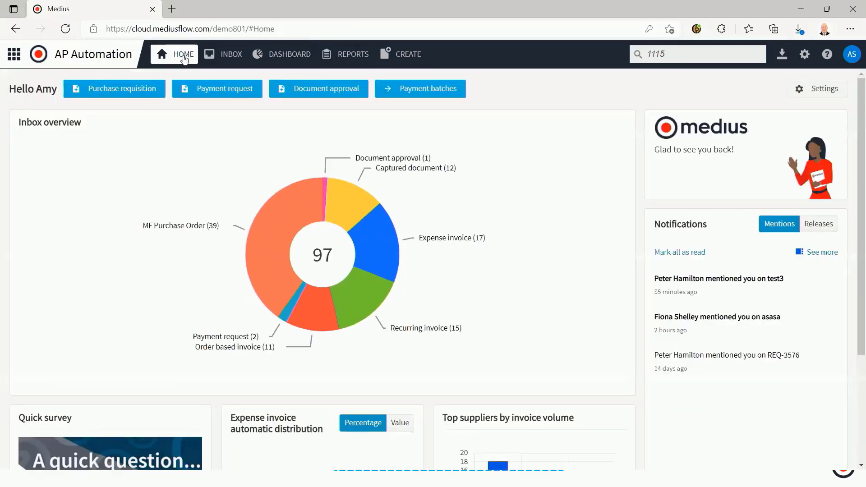